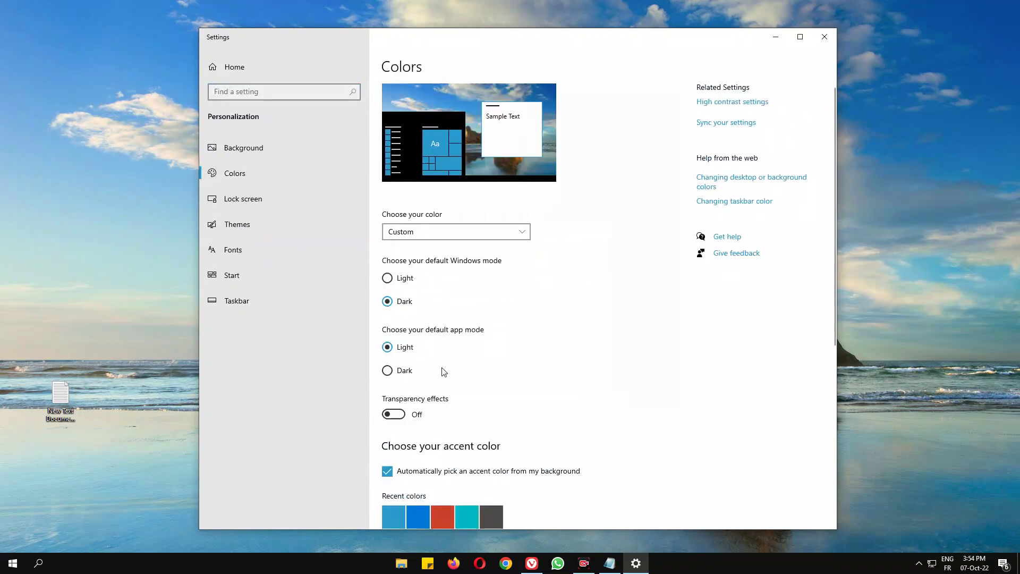
Step: Turn on transparency effects in the Windows color settings and close the Settings window
left_click(393, 414)
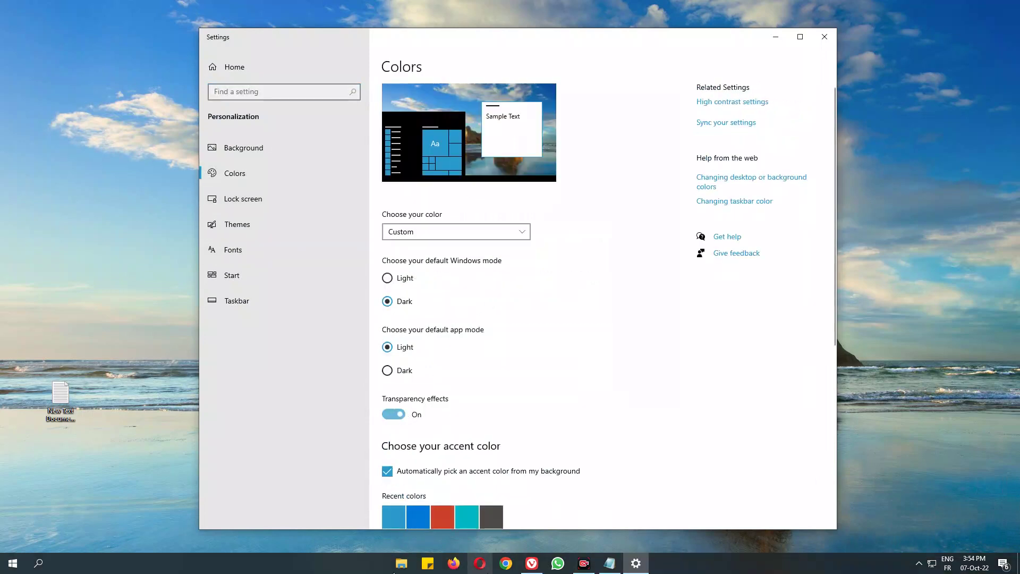
mouse_move(620, 38)
left_mouse_down()
mouse_move(620, 81)
mouse_move(625, 5)
mouse_move(636, 30)
left_mouse_up()
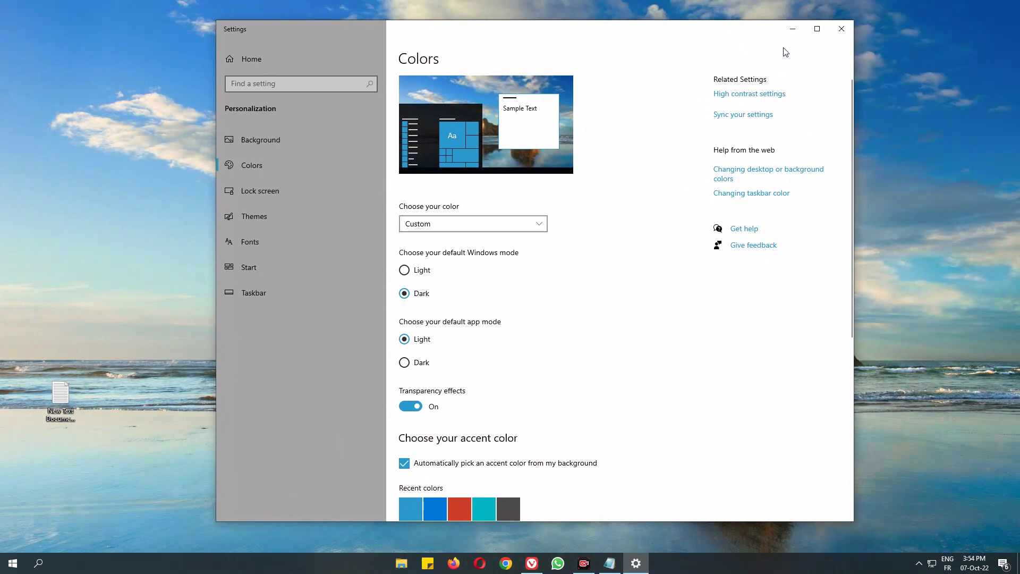
left_click(842, 32)
right_click(436, 123)
left_click(485, 157)
right_click(399, 106)
left_click(434, 136)
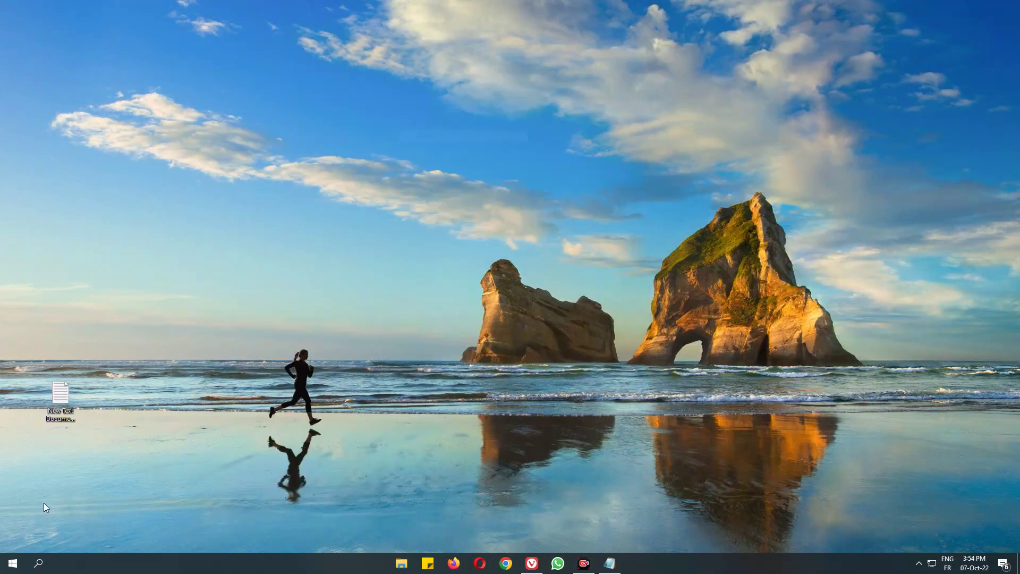
Step: Open the Run dialog and launch Registry Editor with the regedit command
left_click(13, 564)
left_click(14, 568)
right_click(12, 564)
left_click(50, 511)
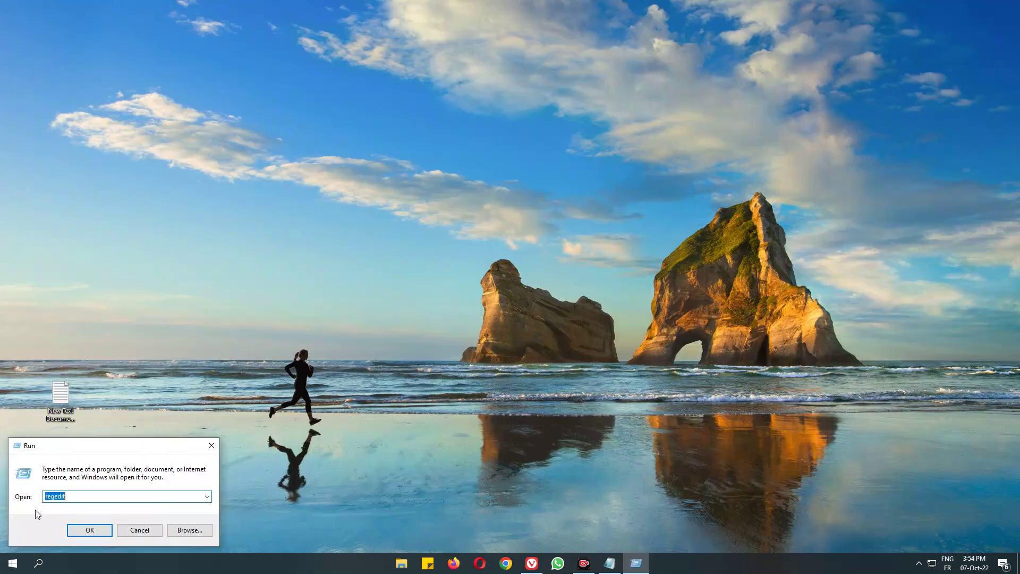
left_click_drag(127, 447, 458, 200)
left_click(434, 251)
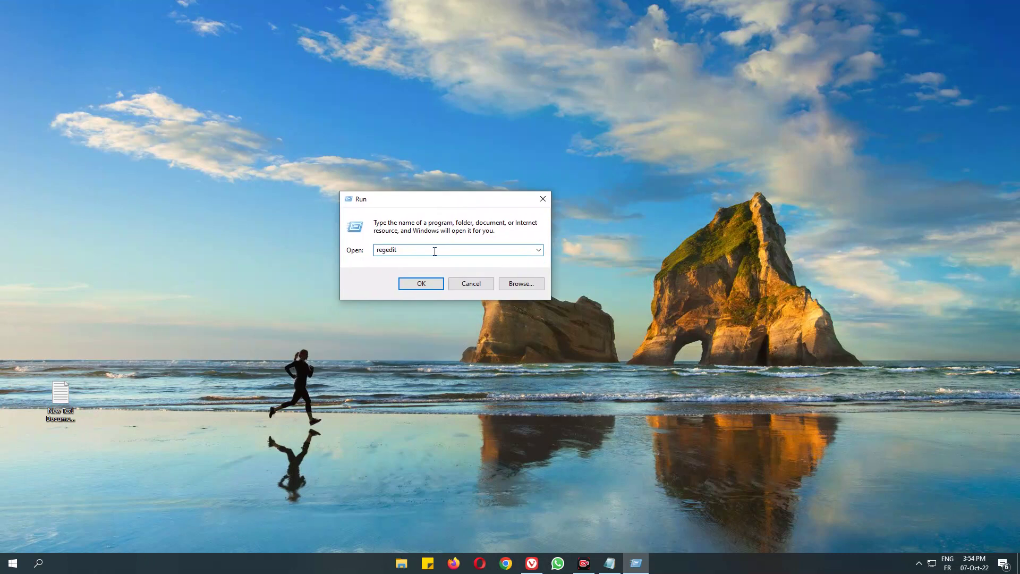
double_click(395, 250)
left_click(407, 285)
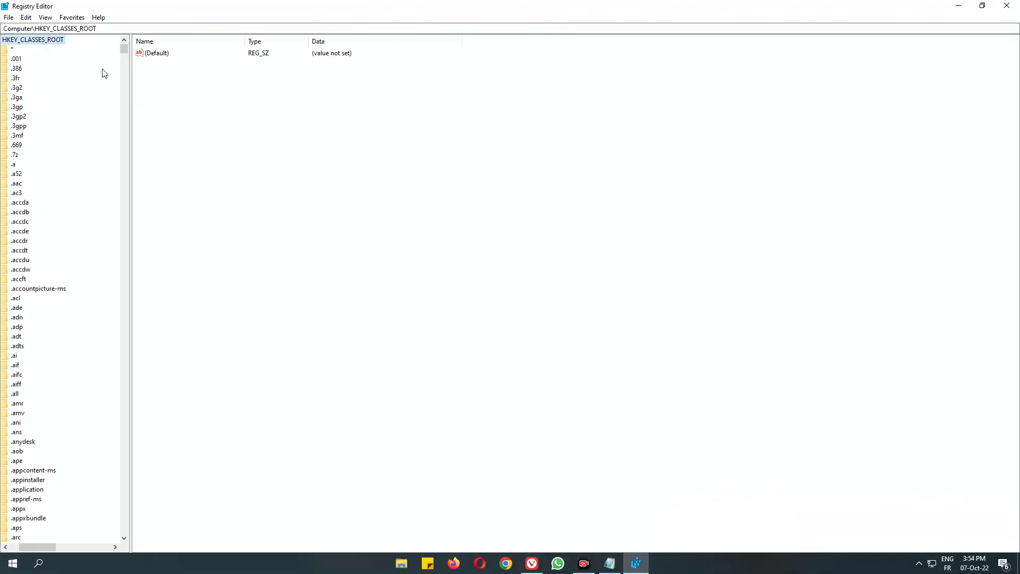
Step: Collapse HKEY_CLASSES_ROOT and expand the registry tree down to HKEY_CURRENT_USER\SOFTWARE
left_click_drag(54, 546, 24, 546)
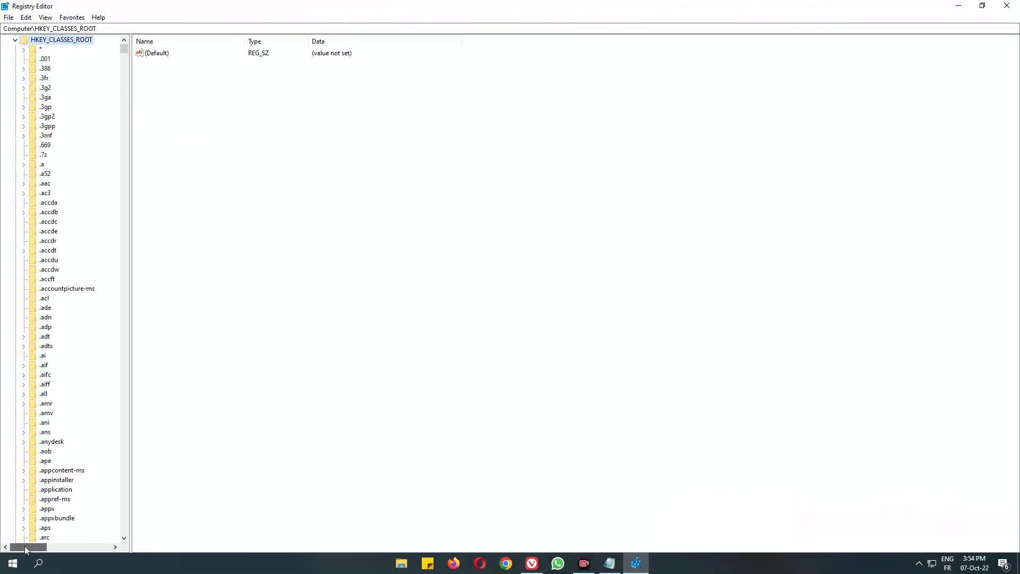
left_click(14, 41)
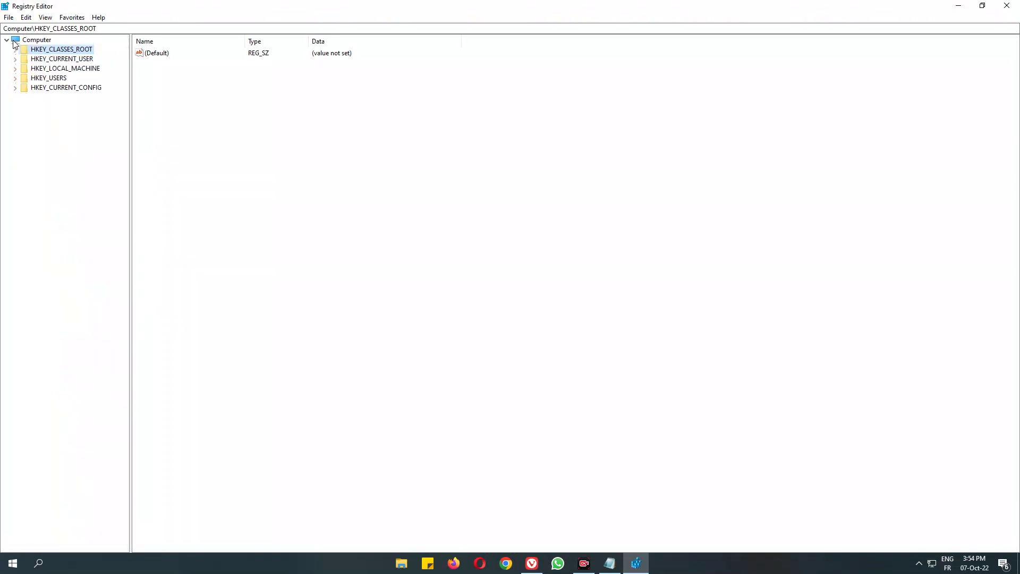
left_click(65, 60)
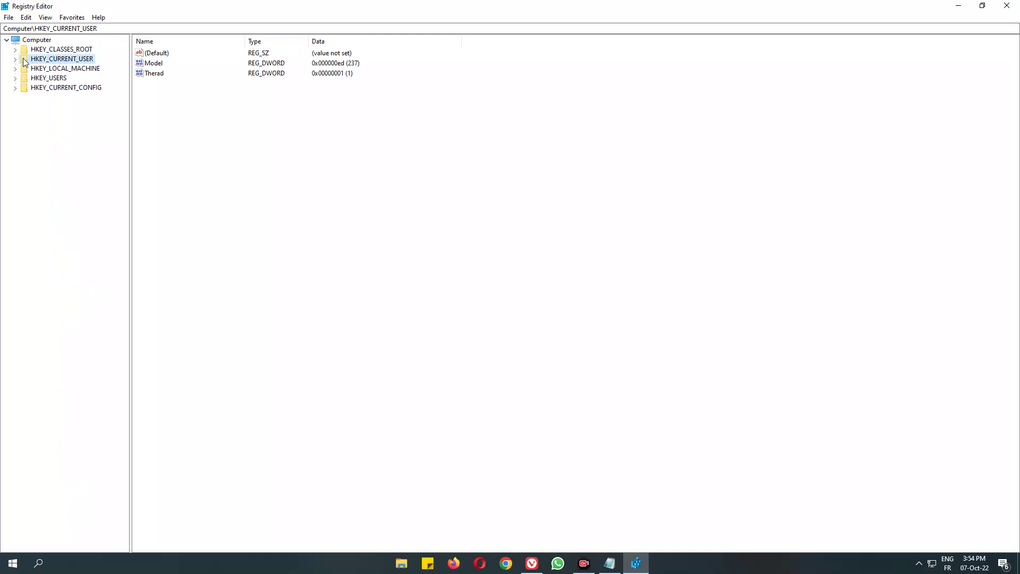
left_click(16, 60)
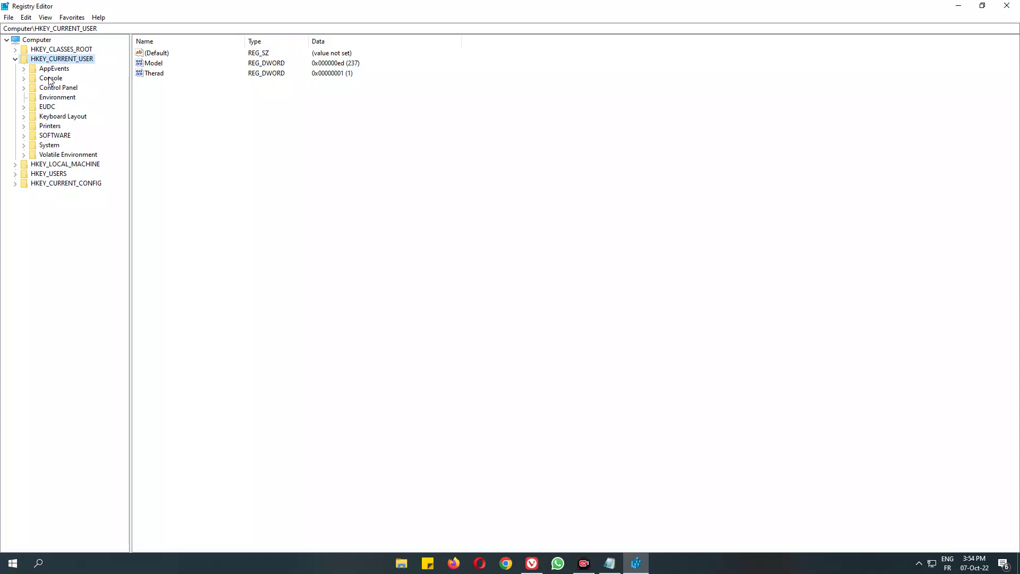
left_click(48, 136)
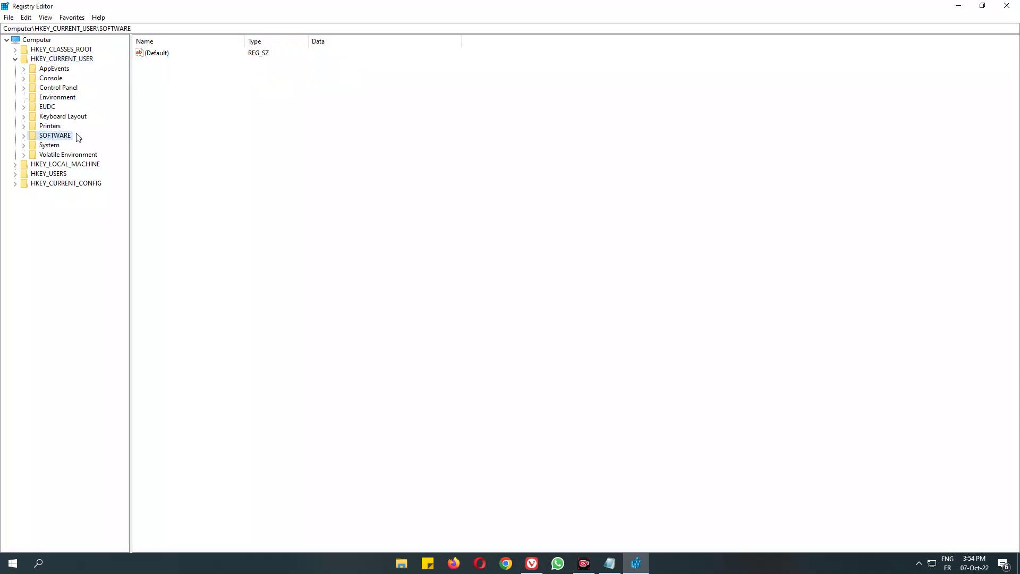
left_click(24, 136)
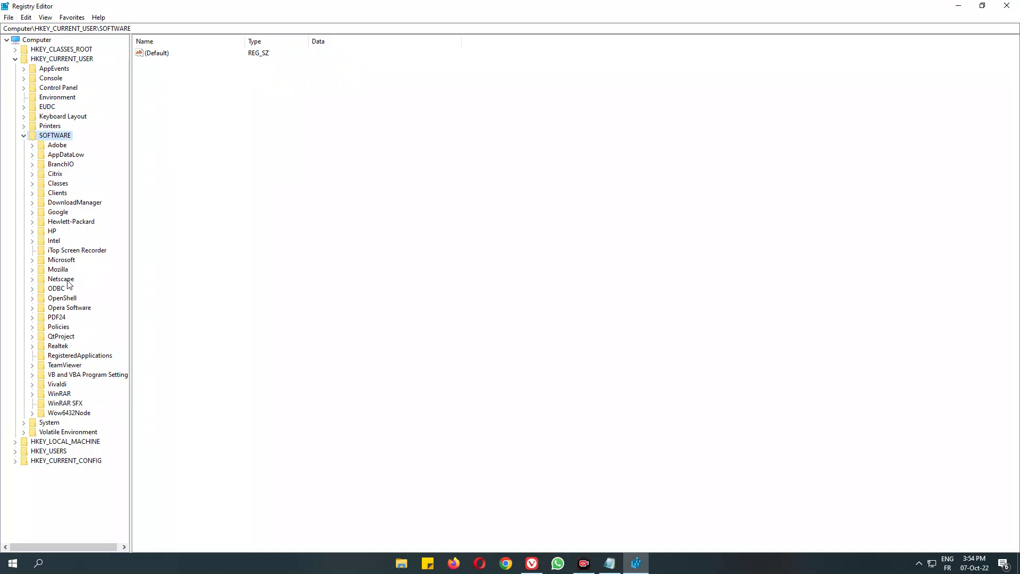
Step: Expand the Microsoft key under SOFTWARE and its Windows subkey
left_click(60, 261)
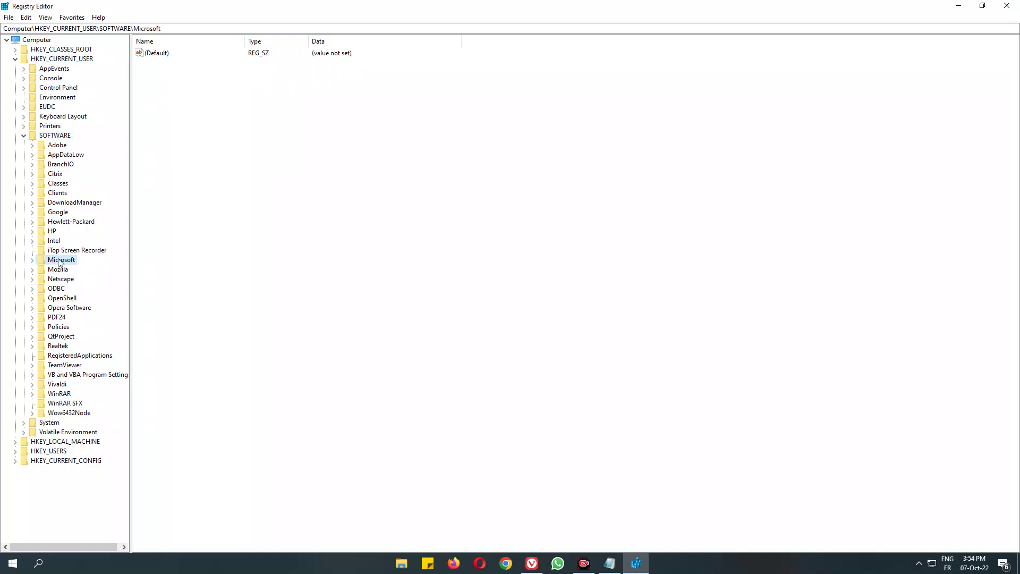
left_click(33, 261)
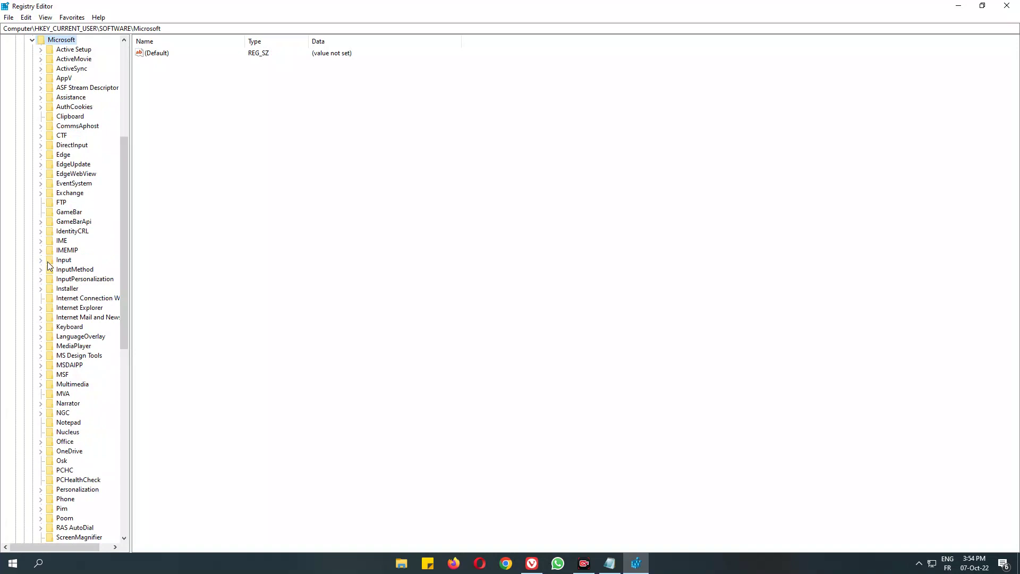
scroll(82, 242, "down", 12)
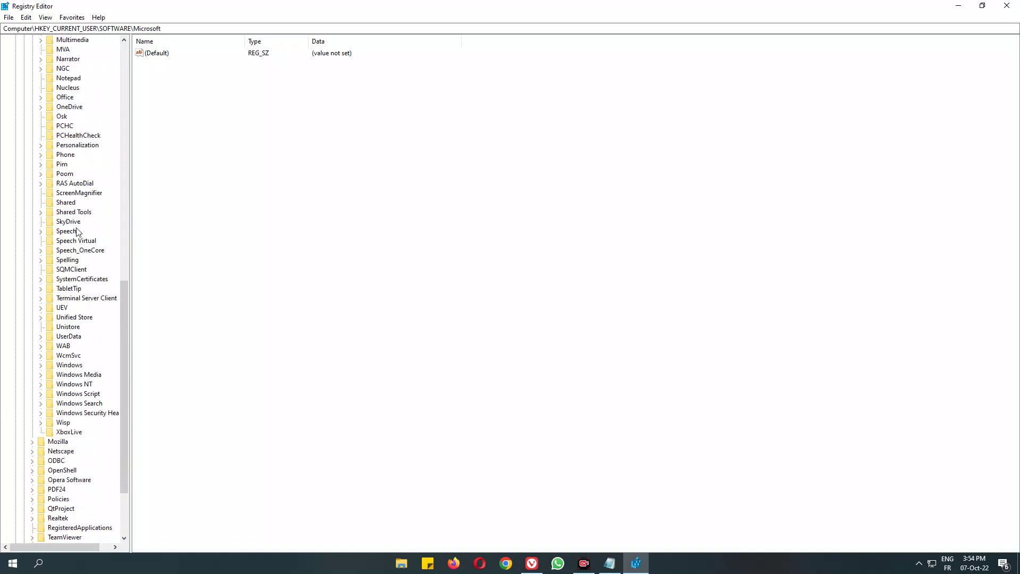
left_click(77, 366)
left_click(40, 365)
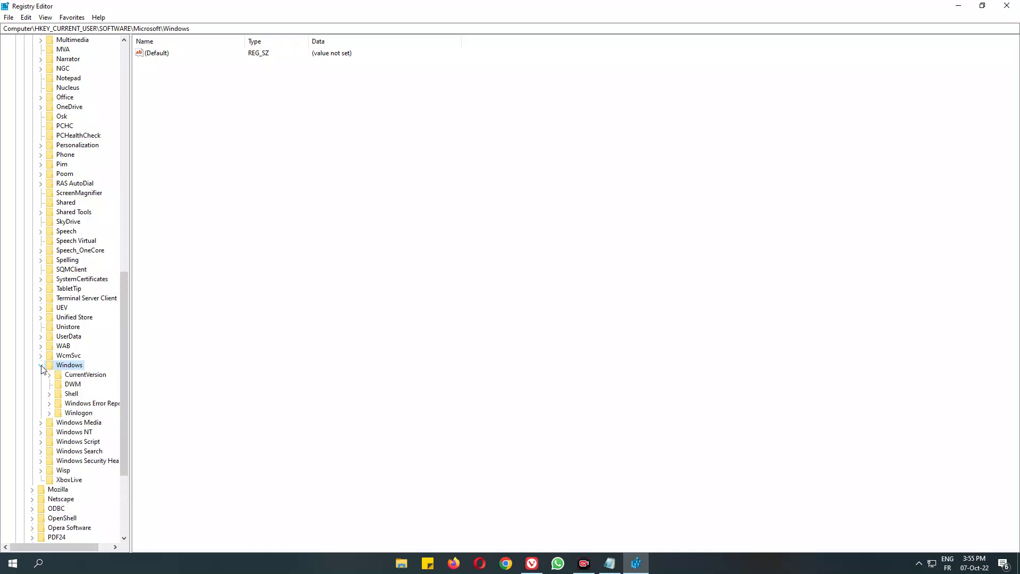
Step: Expand CurrentVersion and Explorer under the Windows key and select the Advanced subkey
left_click(85, 374)
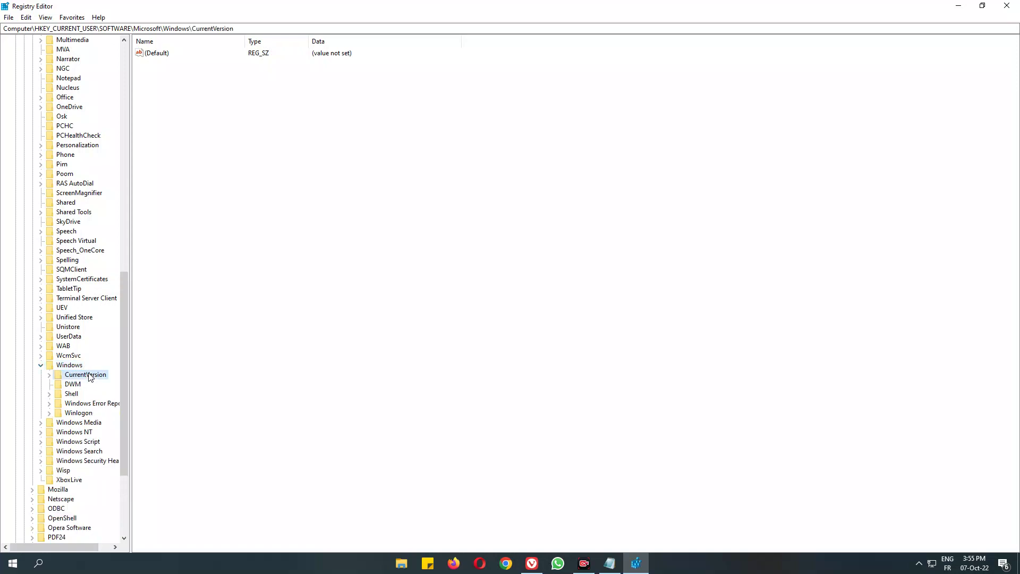
left_click(50, 375)
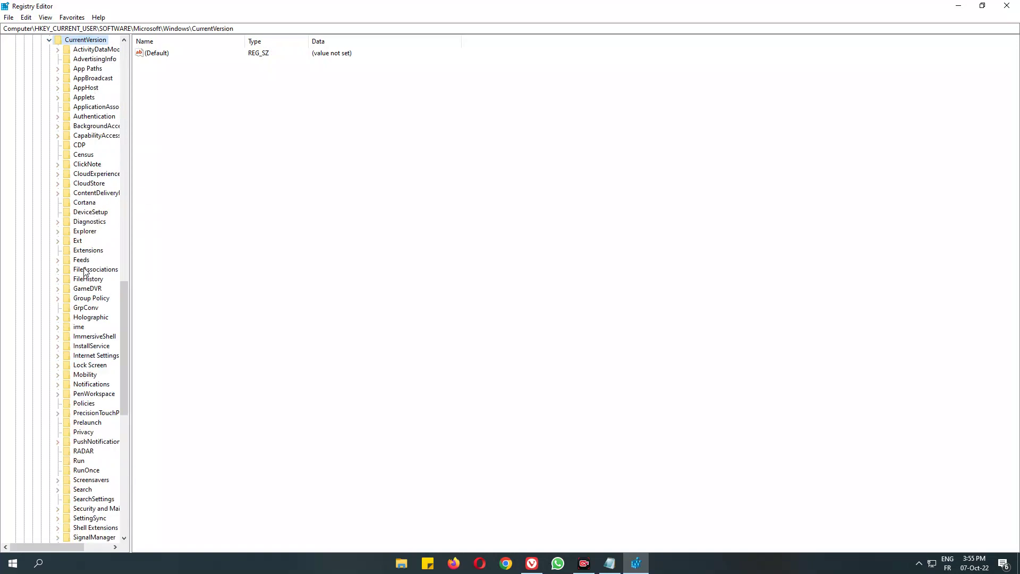
left_click(84, 234)
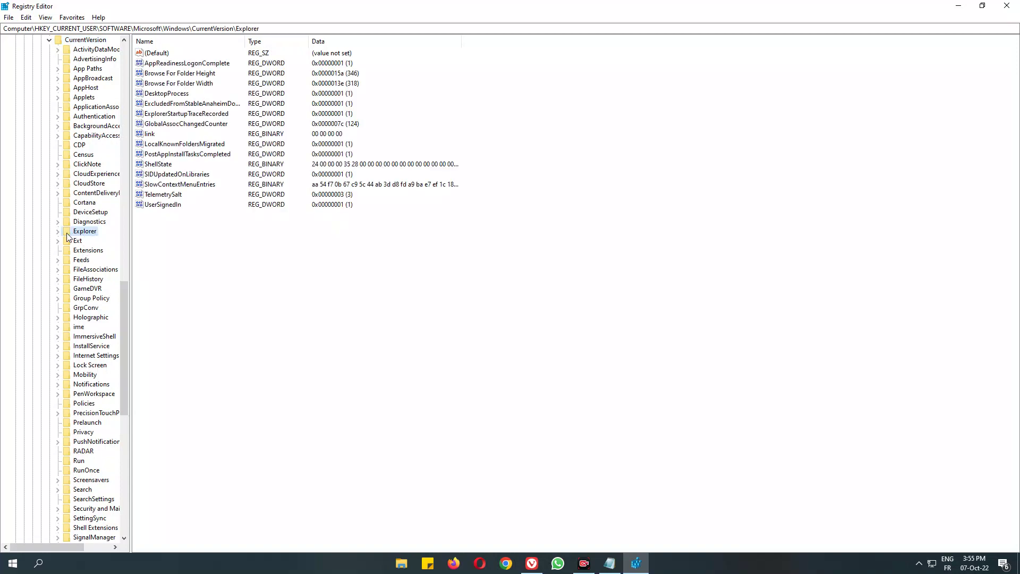
left_click(61, 233)
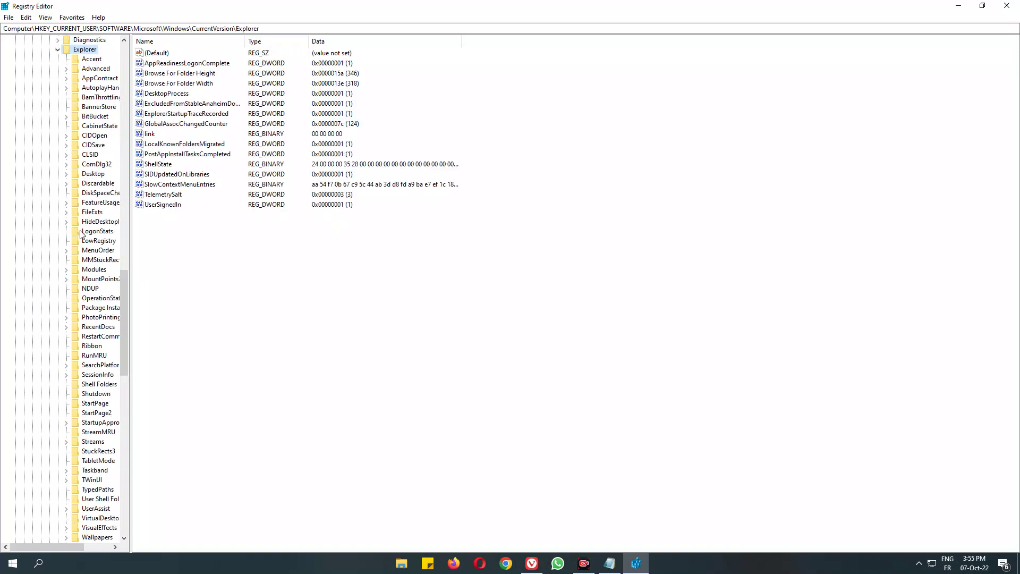
left_click(94, 71)
Step: Create a new DWORD (32-bit) value in the Advanced key
key("Tab")
right_click(317, 412)
mouse_move(318, 413)
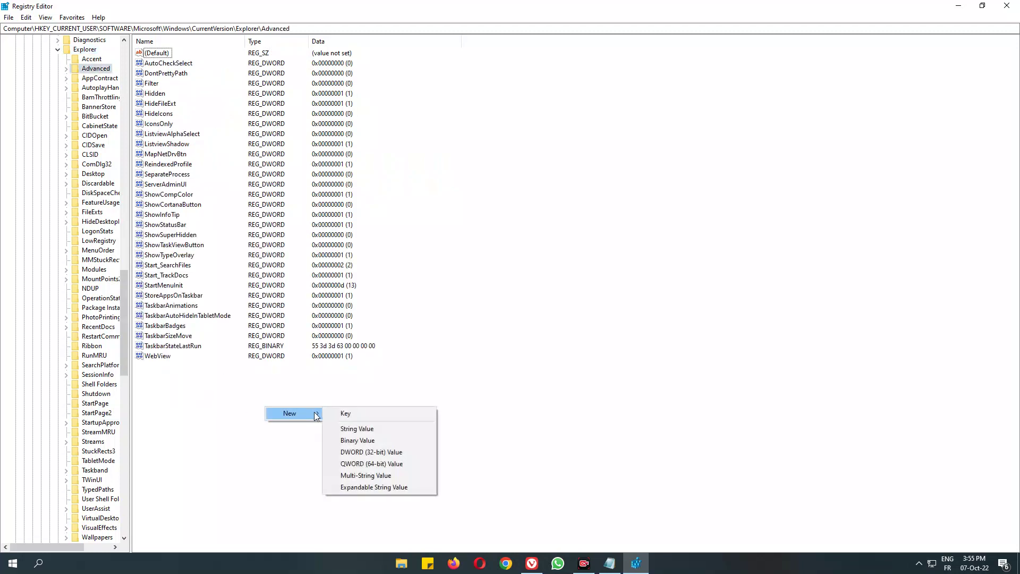
left_click(393, 451)
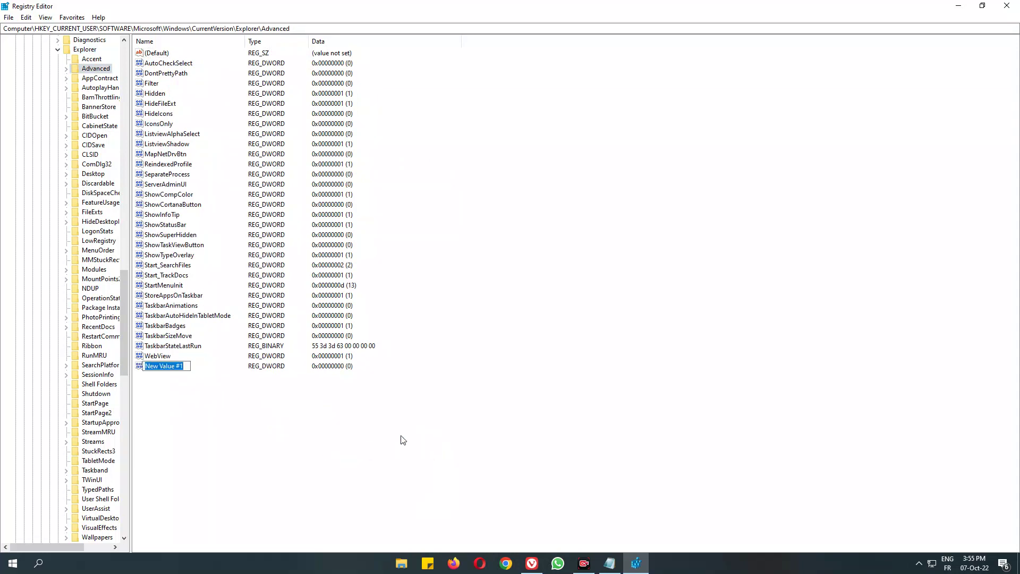
Step: Switch to the open Notepad document and copy the name TaskbarAcrylicOpacity
left_click(609, 563)
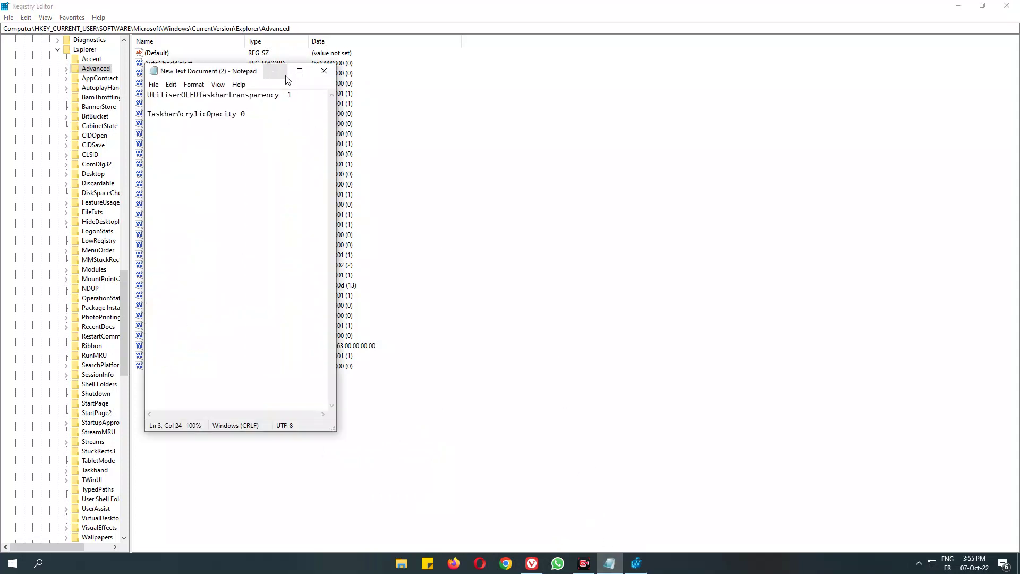
left_click_drag(212, 74, 523, 78)
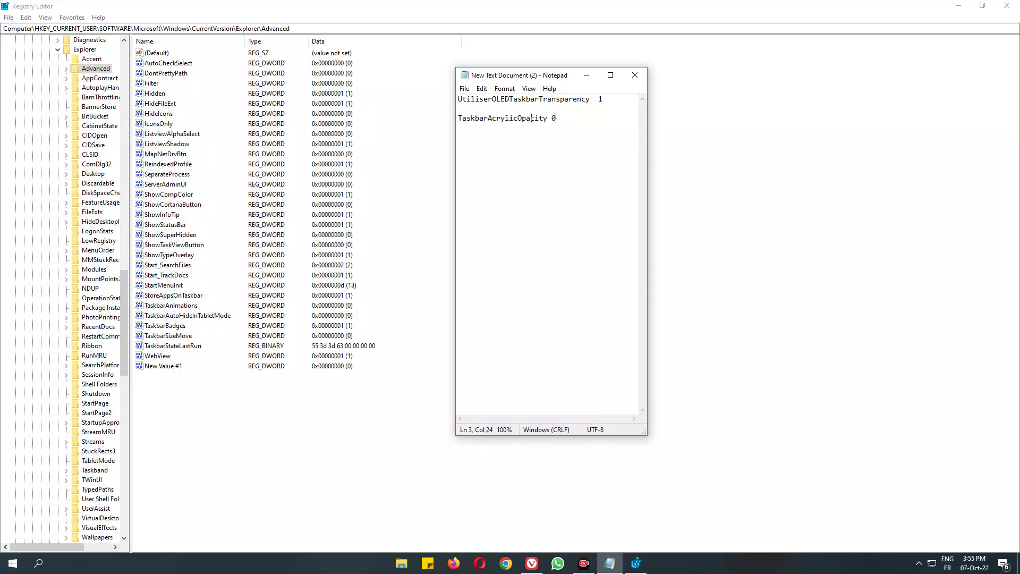
left_click_drag(549, 119, 462, 121)
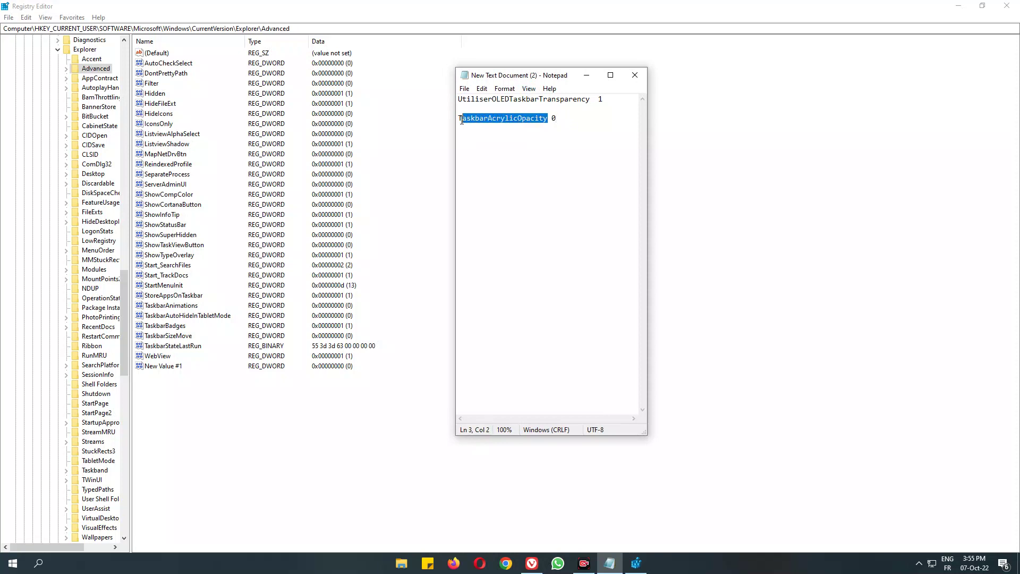
right_click(465, 119)
left_click(507, 152)
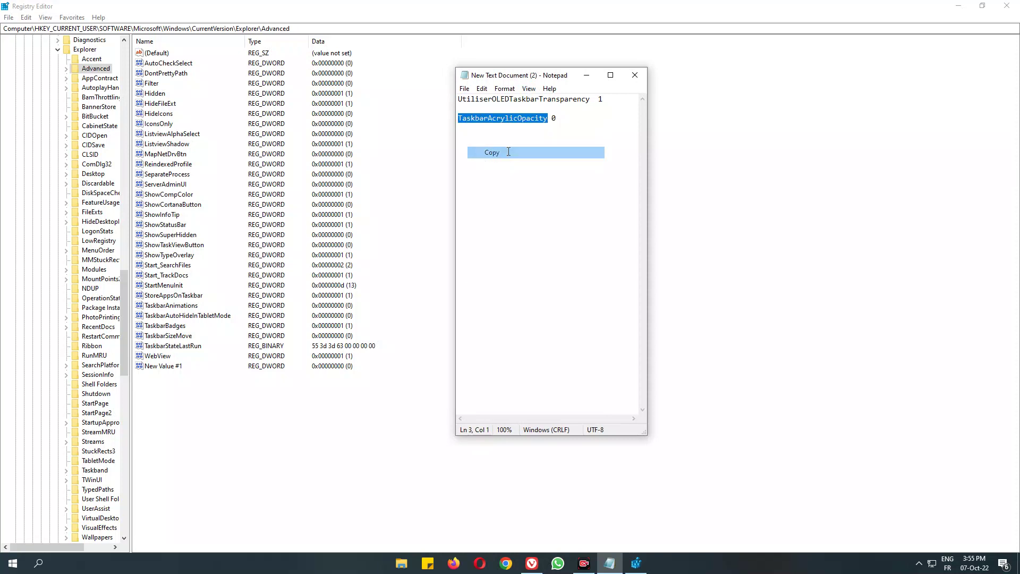
Step: Switch back to Registry Editor and create a second DWORD (32-bit) value in the Advanced key
left_click(174, 366)
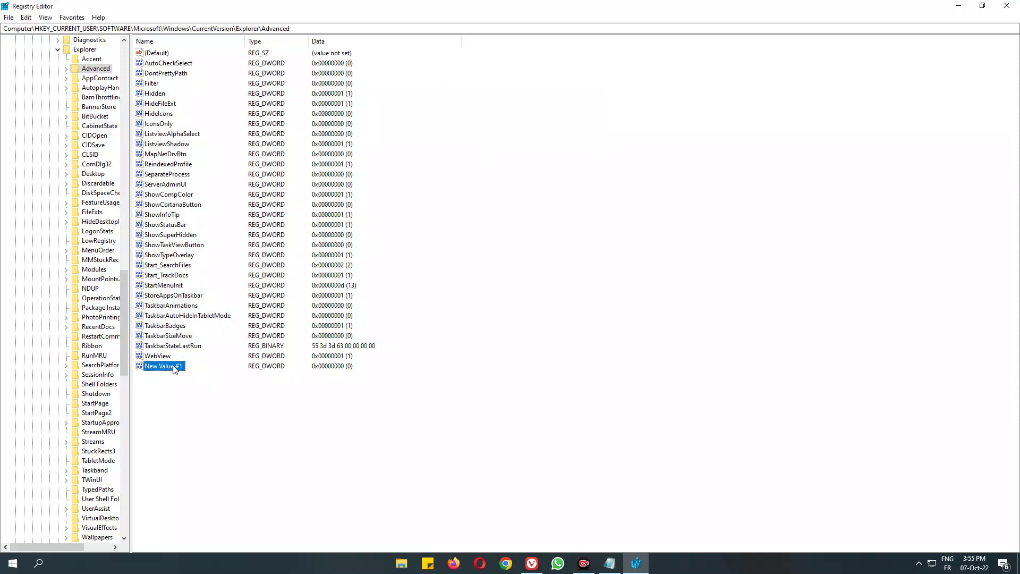
left_click(182, 370)
right_click(197, 409)
mouse_move(237, 422)
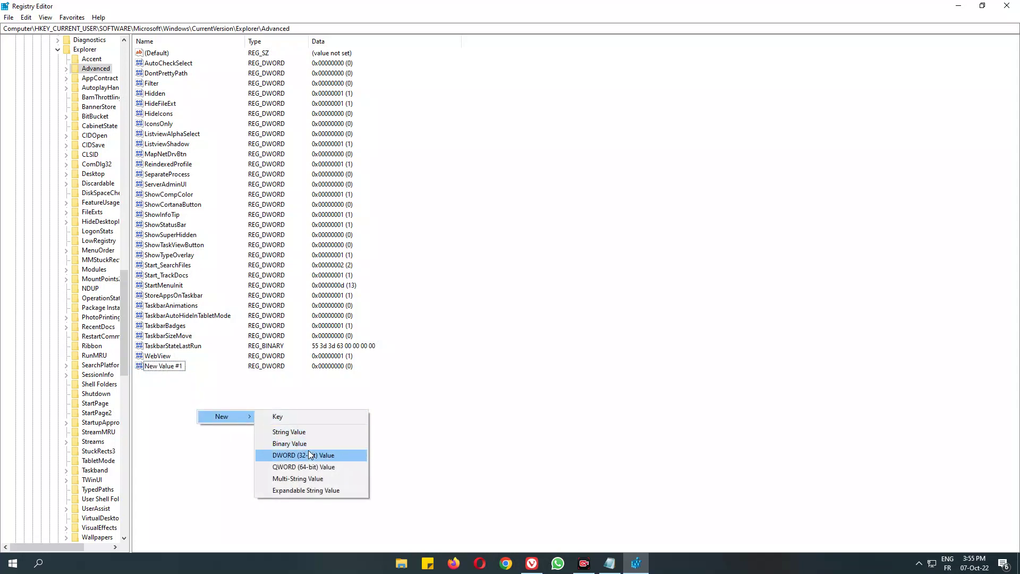
left_click(300, 455)
left_click(175, 366)
right_click(172, 366)
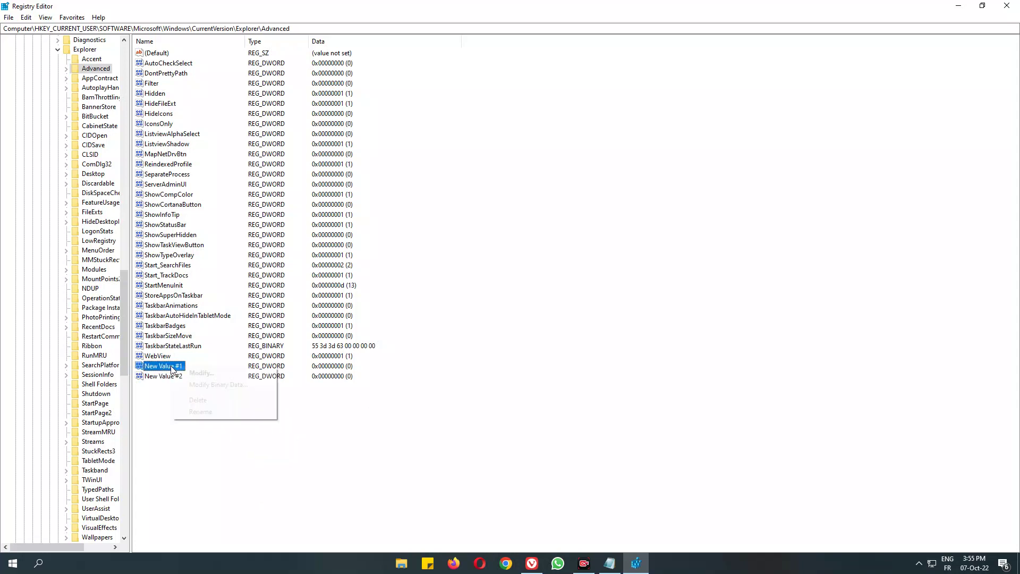
left_click(200, 373)
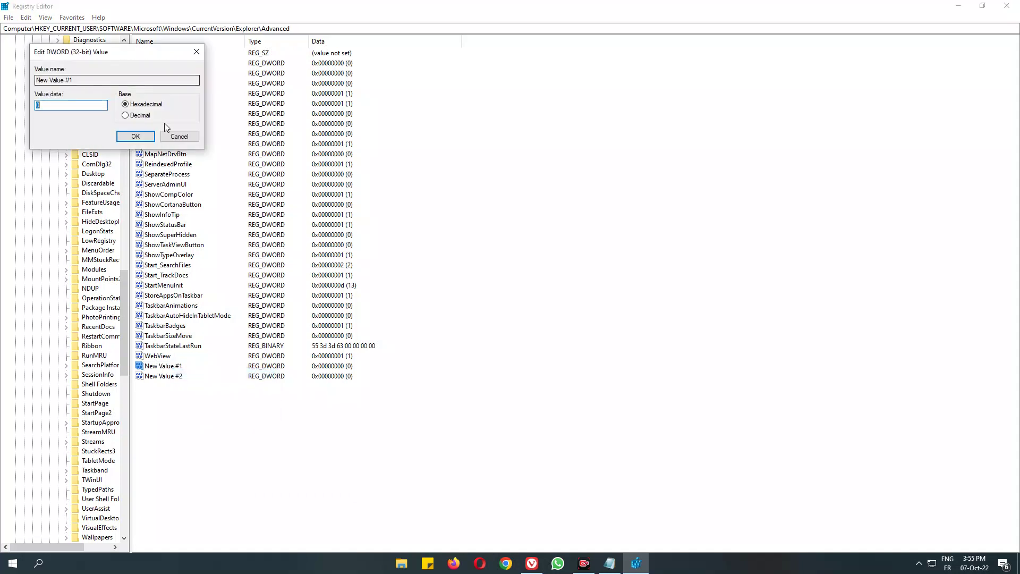
left_click(168, 136)
right_click(167, 367)
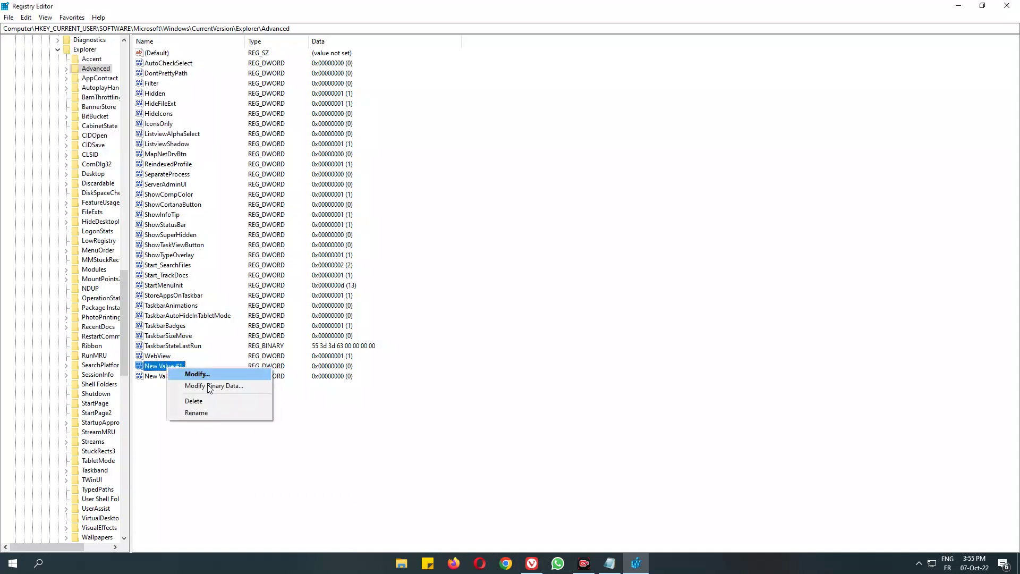
left_click(202, 399)
key("Tab")
key("Return")
Step: Rename the first new DWORD value, New Value #1, as TaskbarAcrylicOpacity
right_click(170, 368)
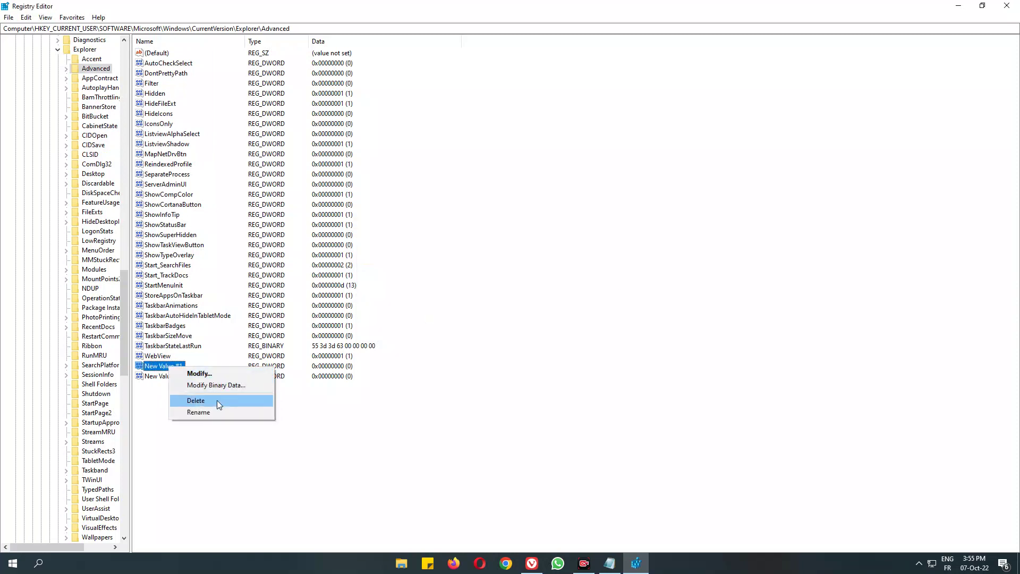
left_click(210, 412)
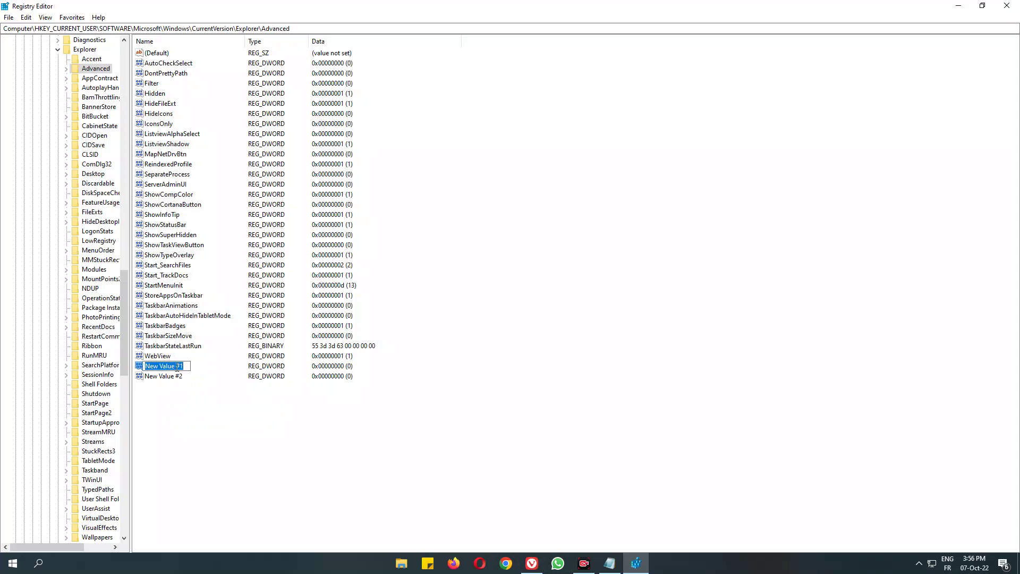
key("ctrl+v")
key("Return")
Step: Set the value data of TaskbarAcrylicOpacity to 0 in hexadecimal
right_click(191, 366)
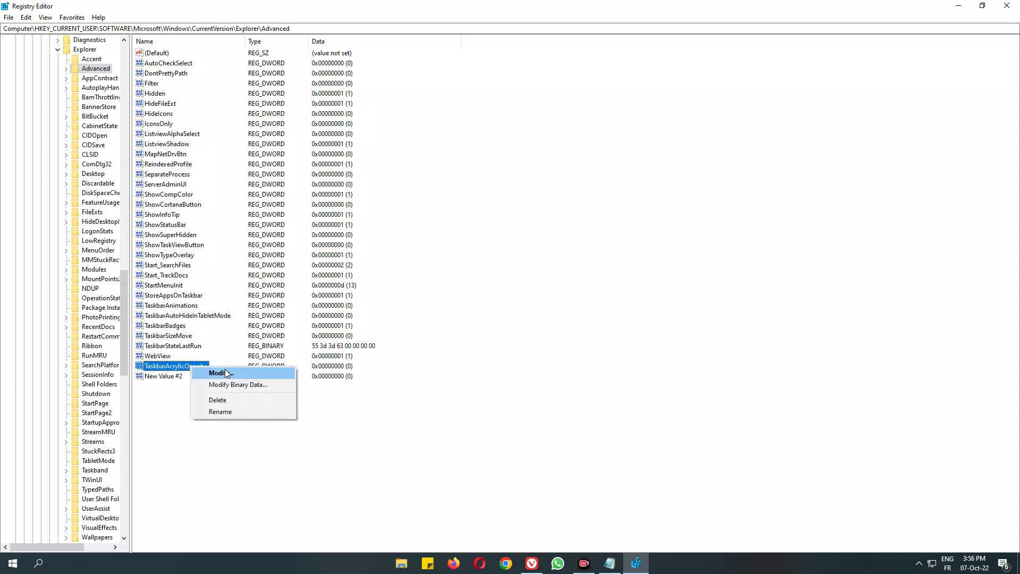
left_click(225, 373)
left_click(60, 104)
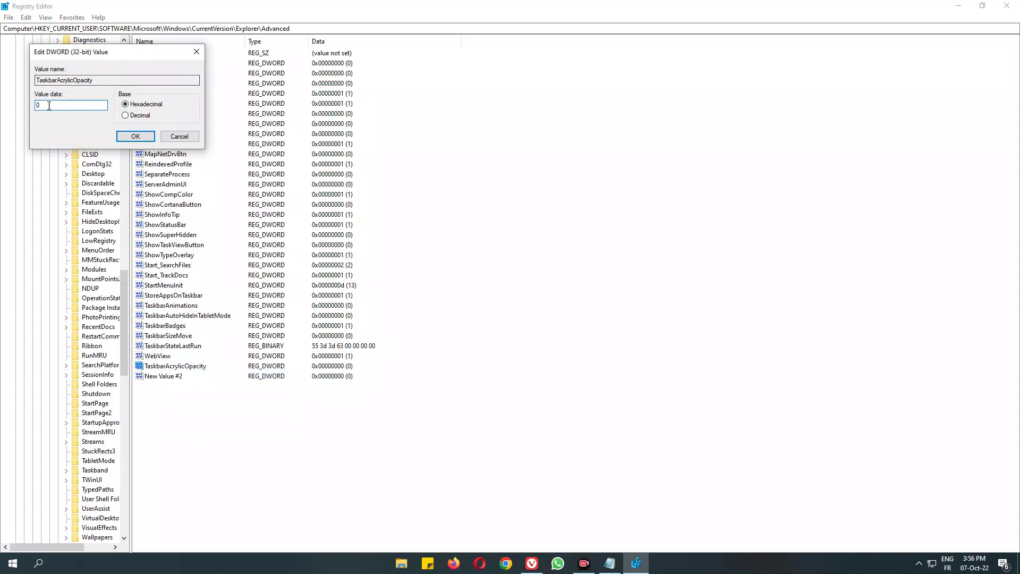
left_click(136, 136)
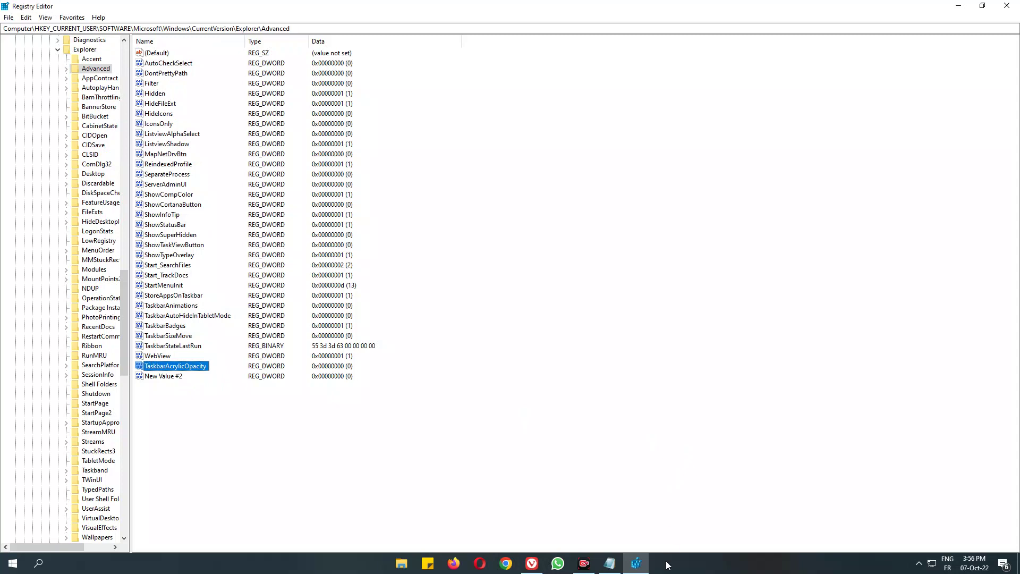
Step: Switch to the open Notepad document and copy the name UtiliserOLEDTaskbarTransparency from its first line
left_click(610, 563)
left_click(582, 106)
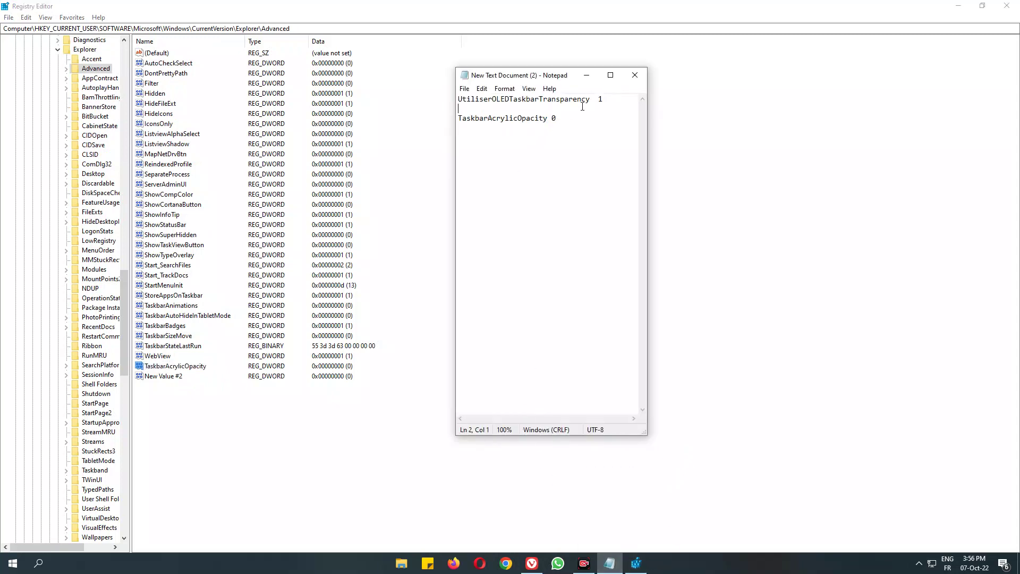
left_click_drag(592, 98, 458, 99)
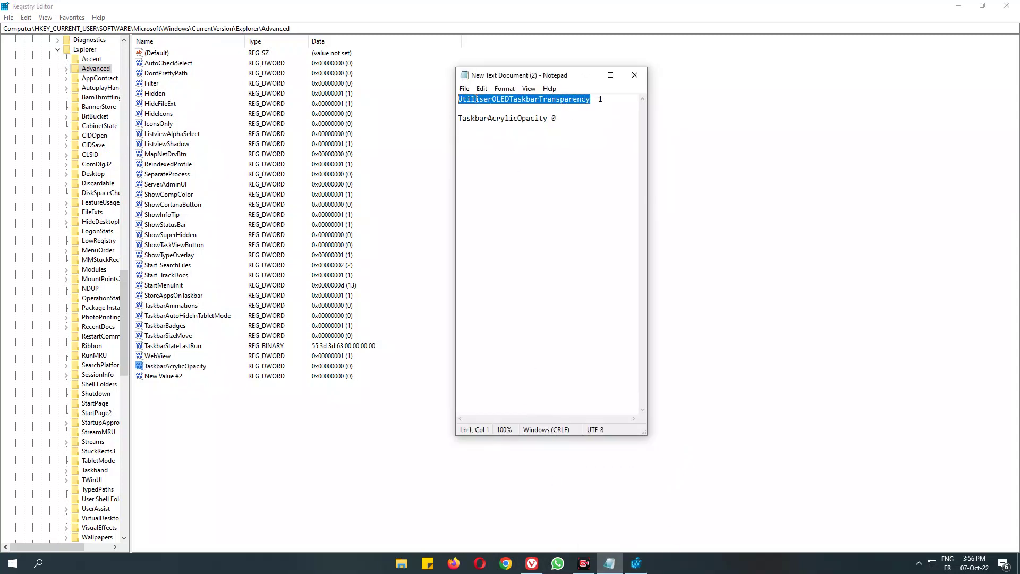
right_click(475, 97)
left_click(512, 131)
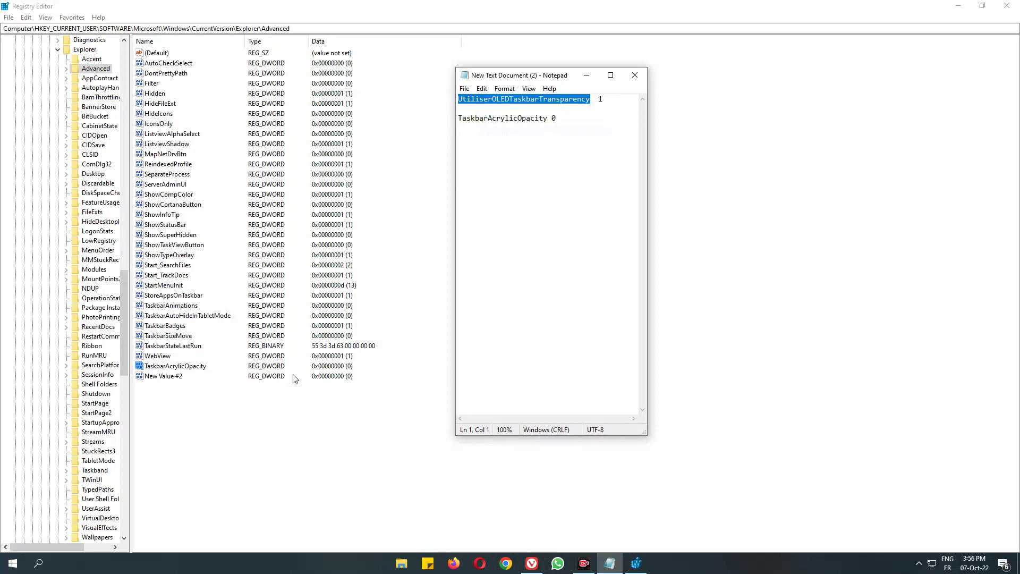
Step: Switch back to Registry Editor and rename New Value #2 with the copied name UtiliserOLEDTaskbarTransparency
left_click(181, 377)
right_click(182, 378)
left_click(216, 422)
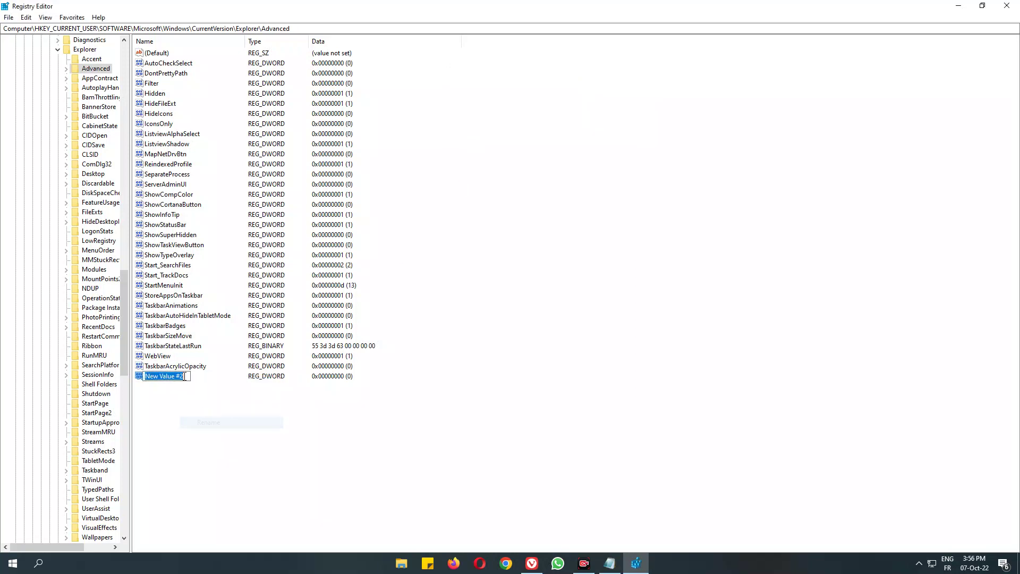
right_click(176, 378)
left_click(215, 422)
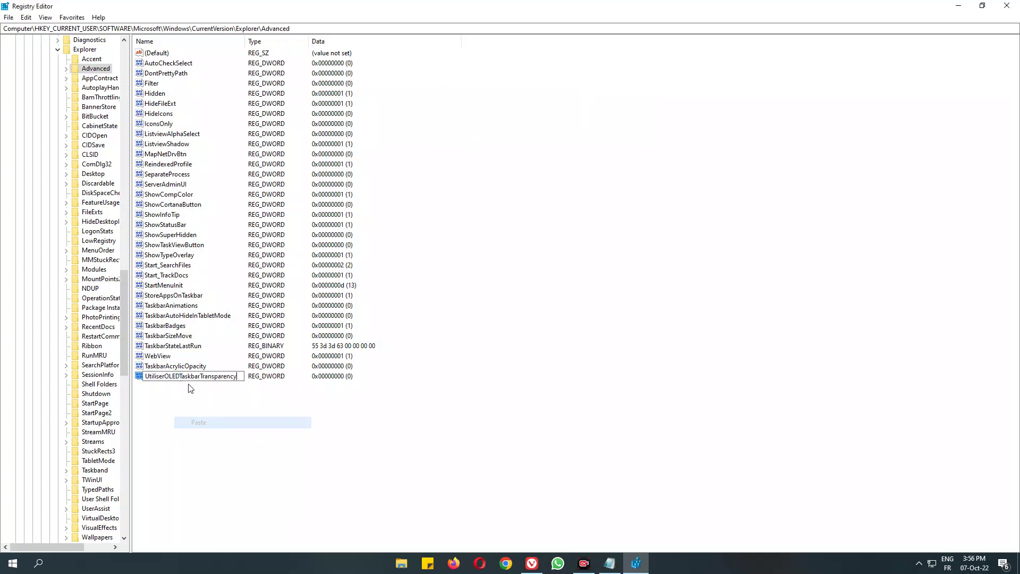
key("Return")
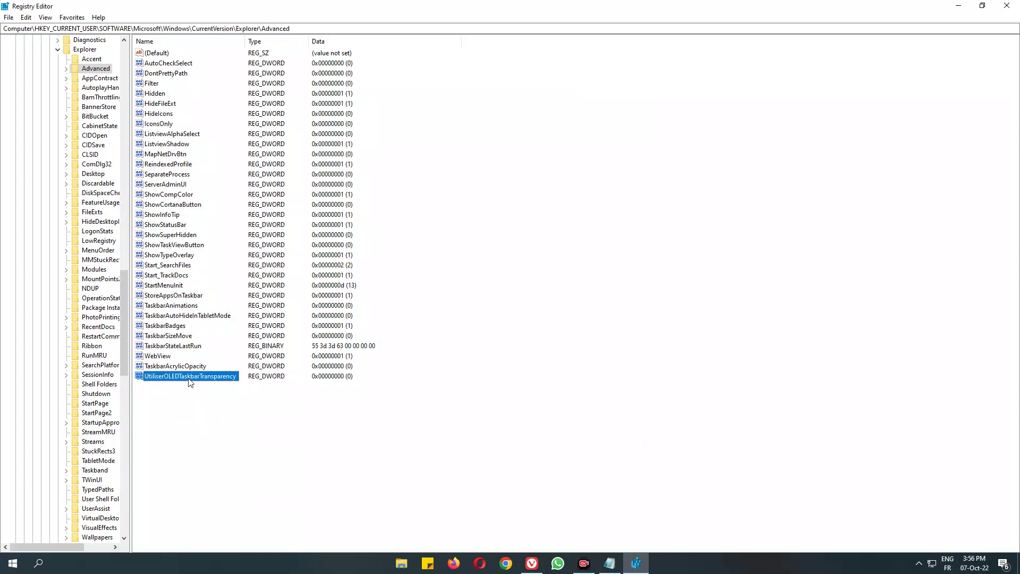
Step: Set the value data of UtiliserOLEDTaskbarTransparency to 1
right_click(226, 379)
left_click(260, 382)
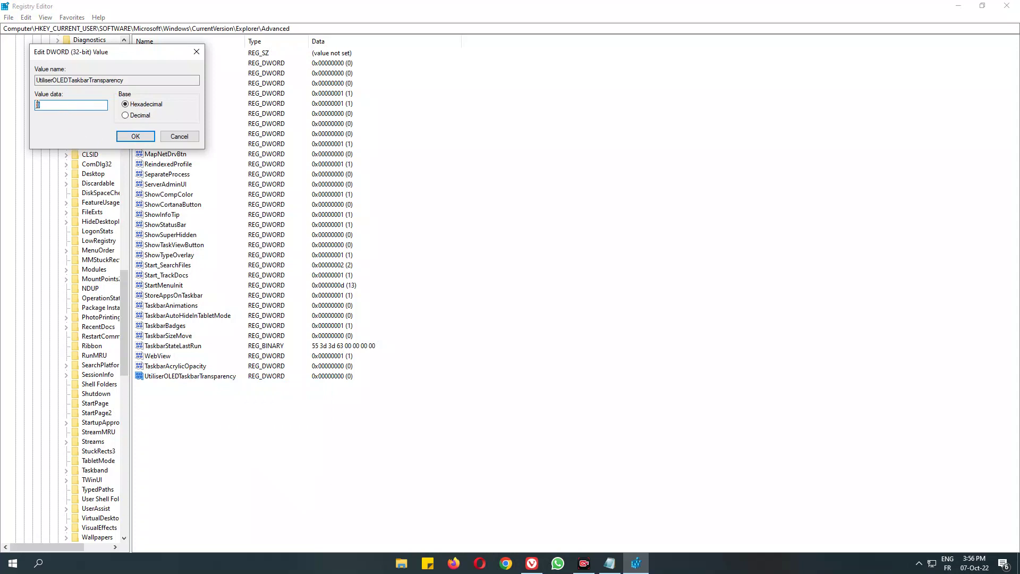
left_click(135, 137)
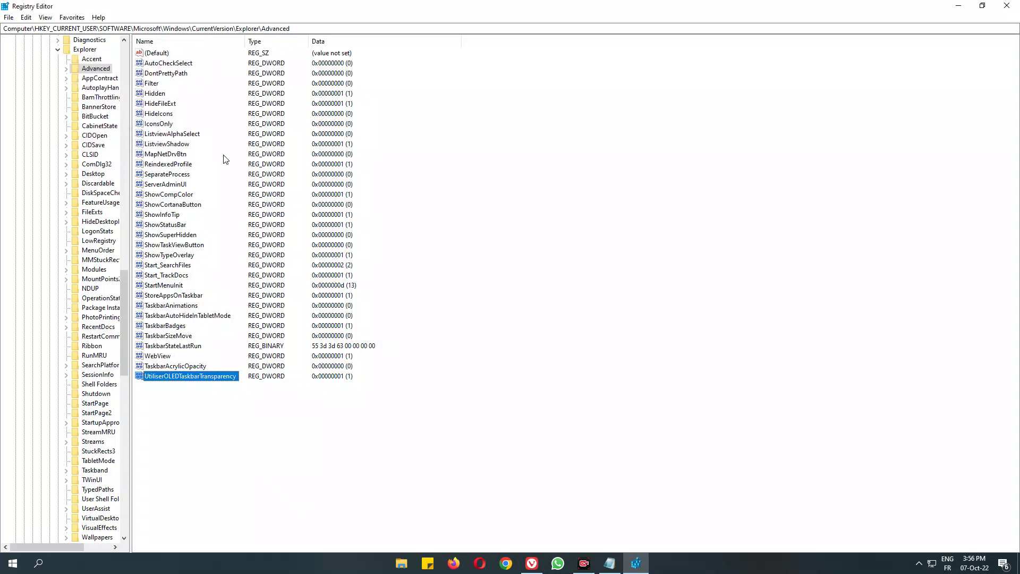
Step: Close Registry Editor, minimize the Notepad document and refresh the desktop
left_click(981, 6)
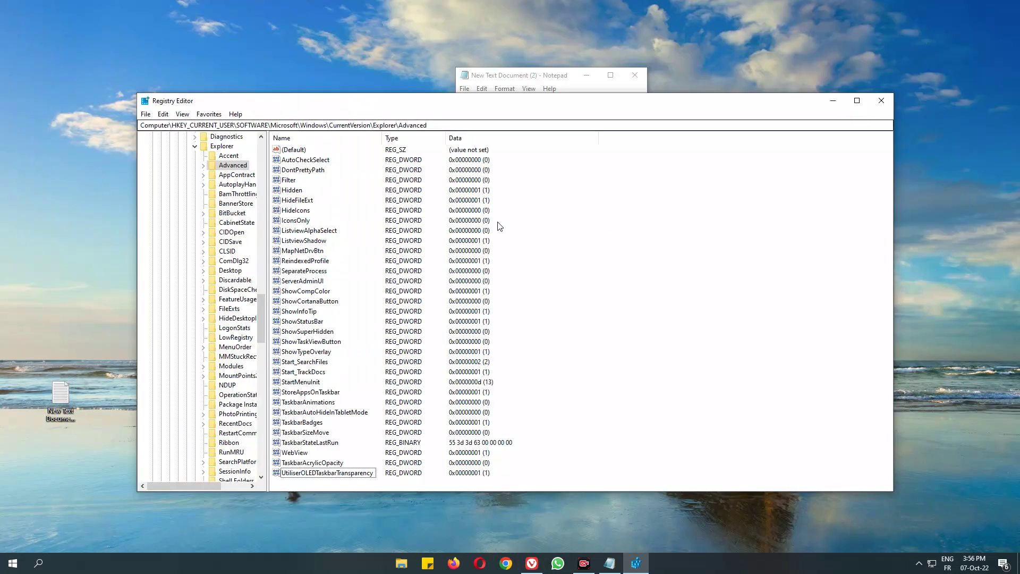
left_click(879, 100)
right_click(777, 113)
left_click(818, 143)
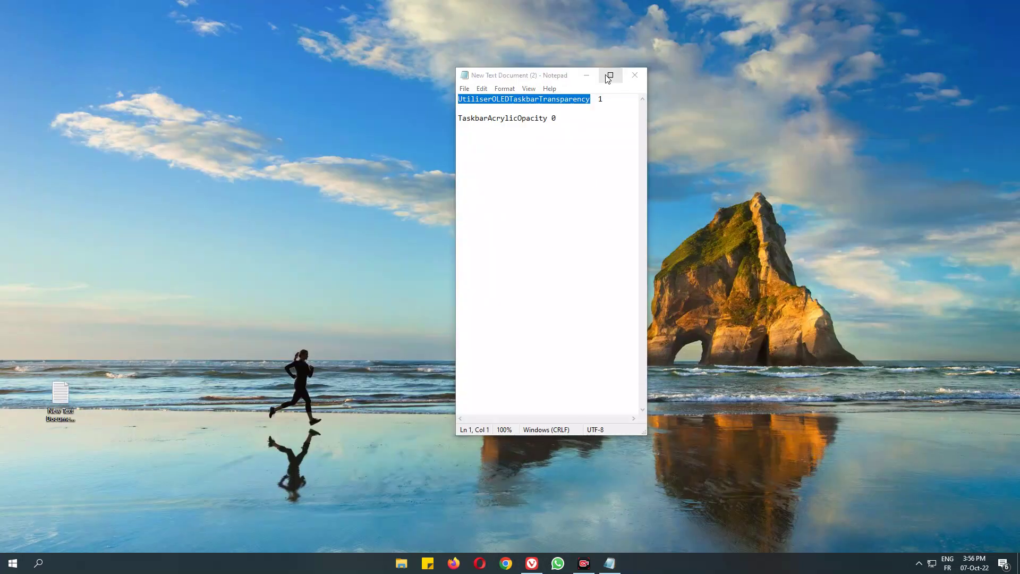
left_click(586, 75)
right_click(458, 111)
left_click(514, 144)
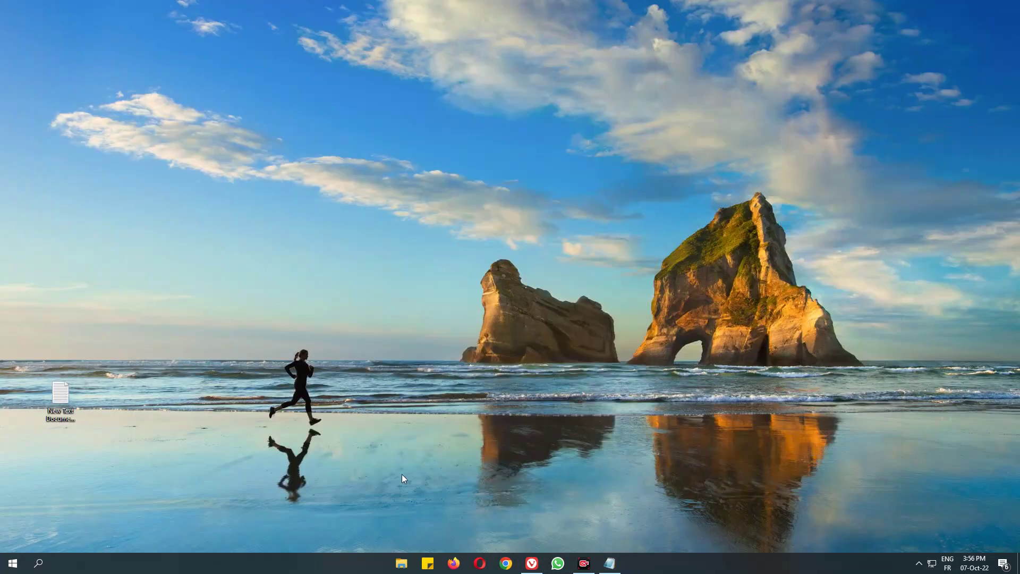
Step: Open Task Manager, restart the Windows Explorer process and close Task Manager
right_click(291, 571)
left_click(335, 520)
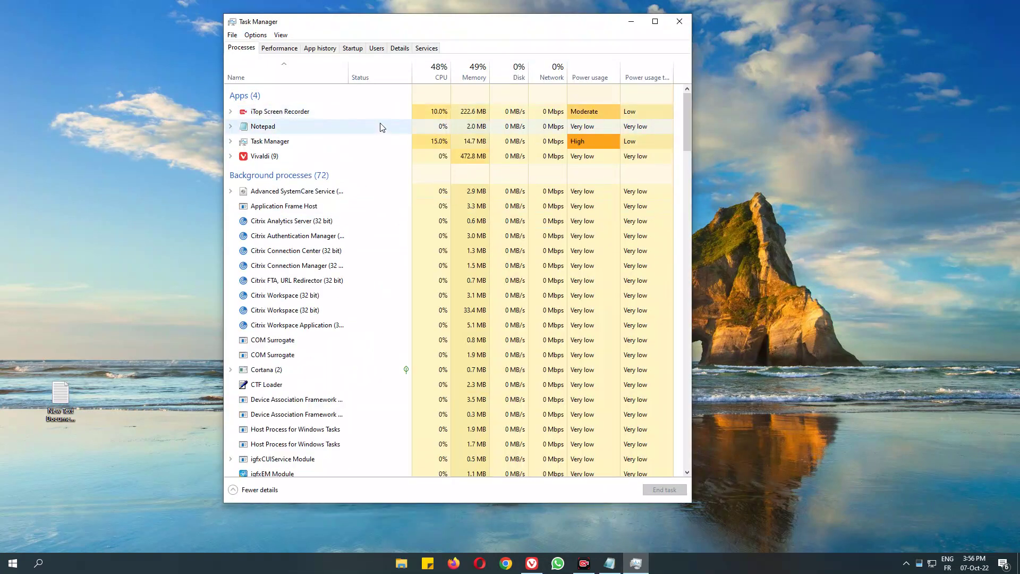
scroll(360, 158, "down", 20)
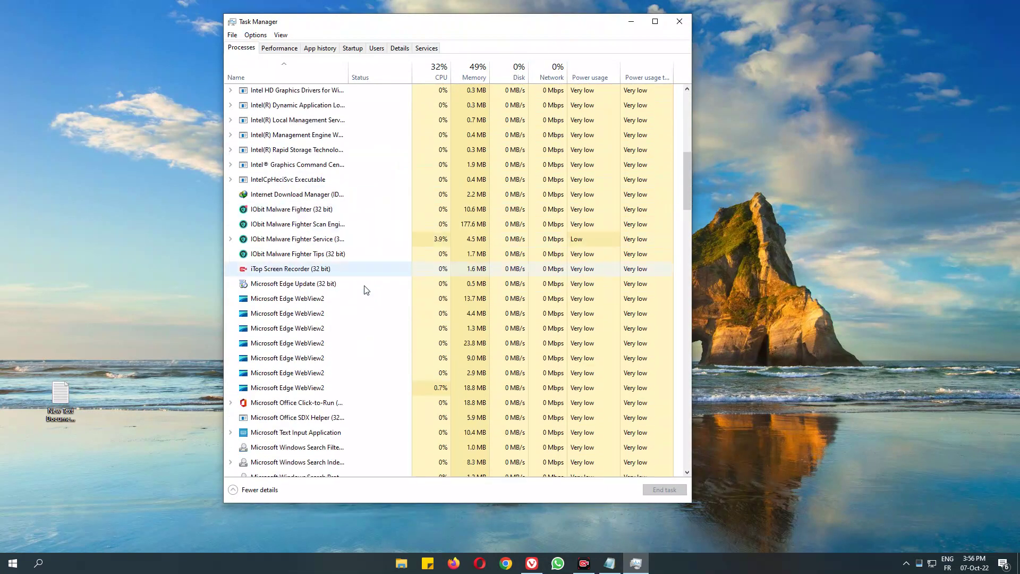
scroll(365, 289, "down", 15)
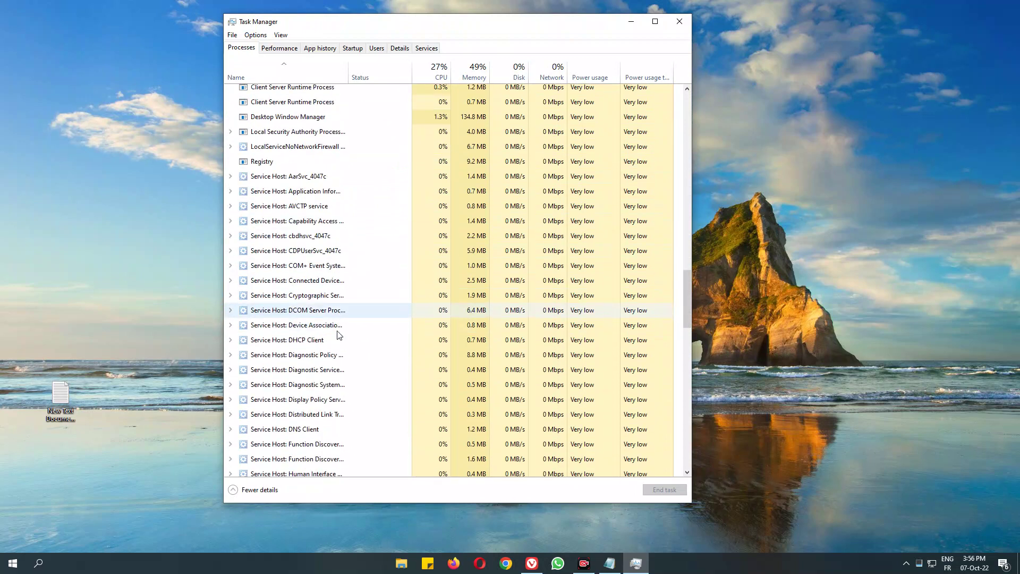
scroll(339, 344, "down", 11)
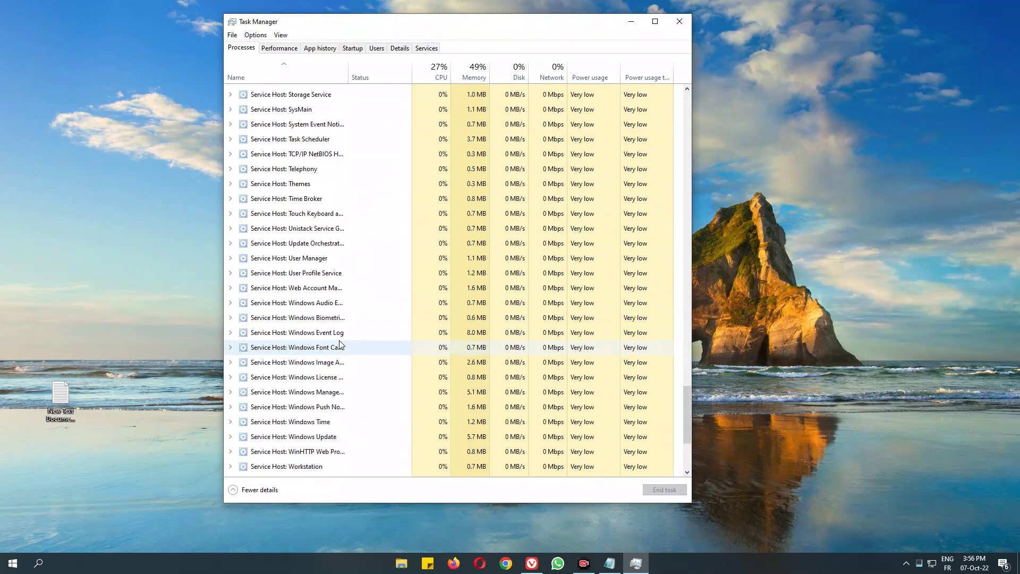
left_click(327, 394)
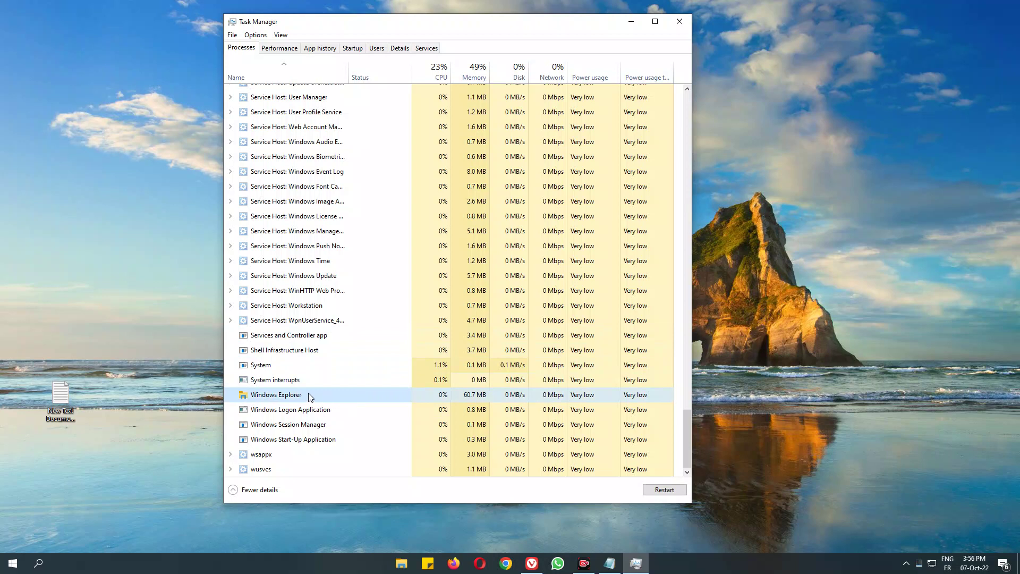
right_click(296, 395)
left_click(320, 402)
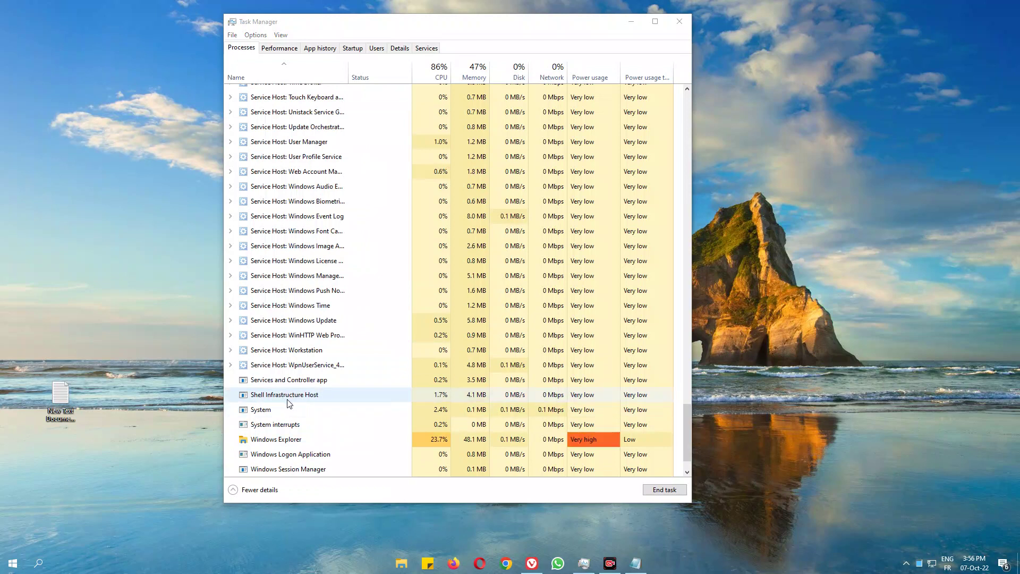
left_click(679, 22)
Step: Turn Transparency effects off and back on in the Personalization Colors settings, and close Settings
right_click(411, 147)
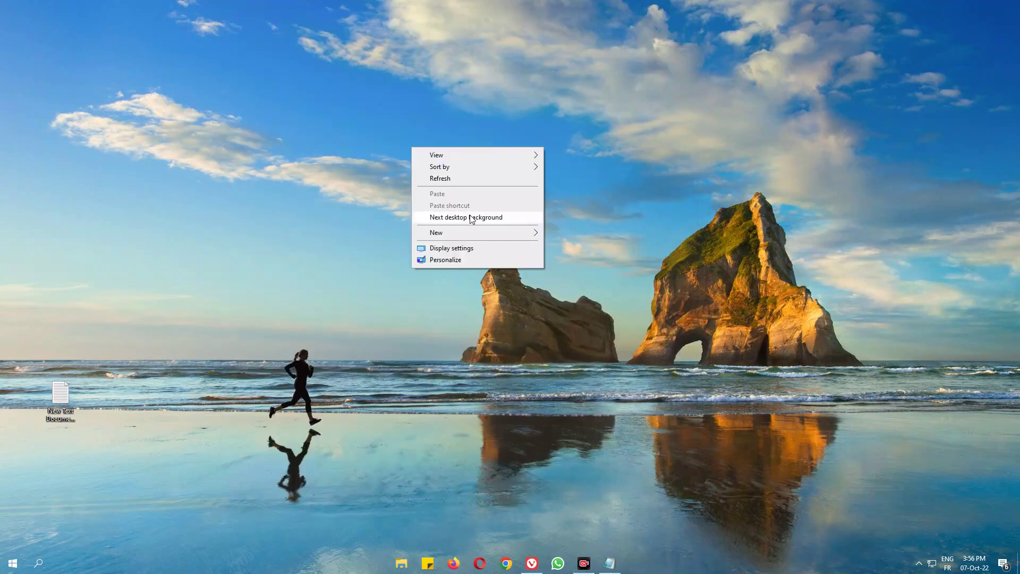
left_click(457, 260)
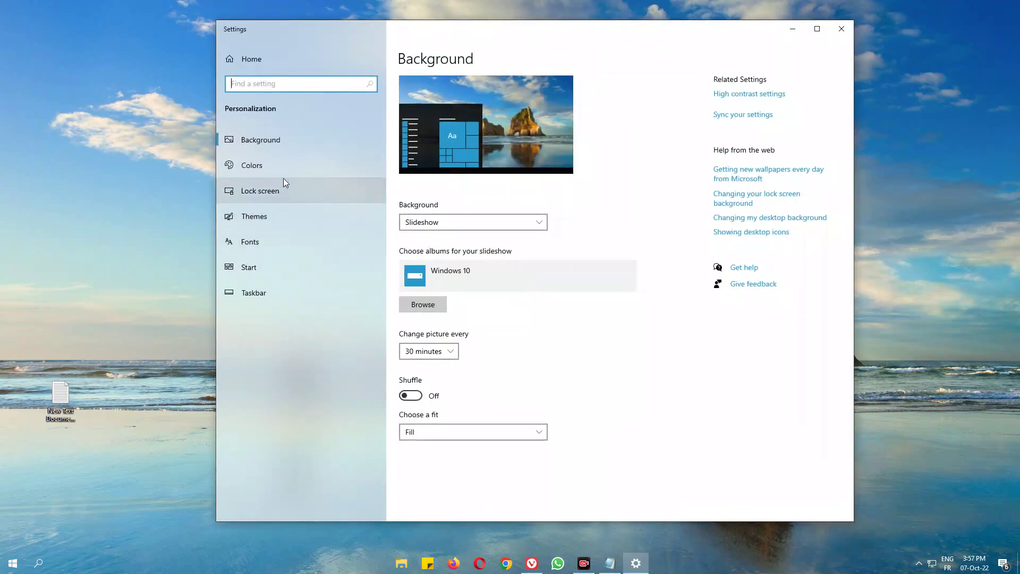
left_click(279, 164)
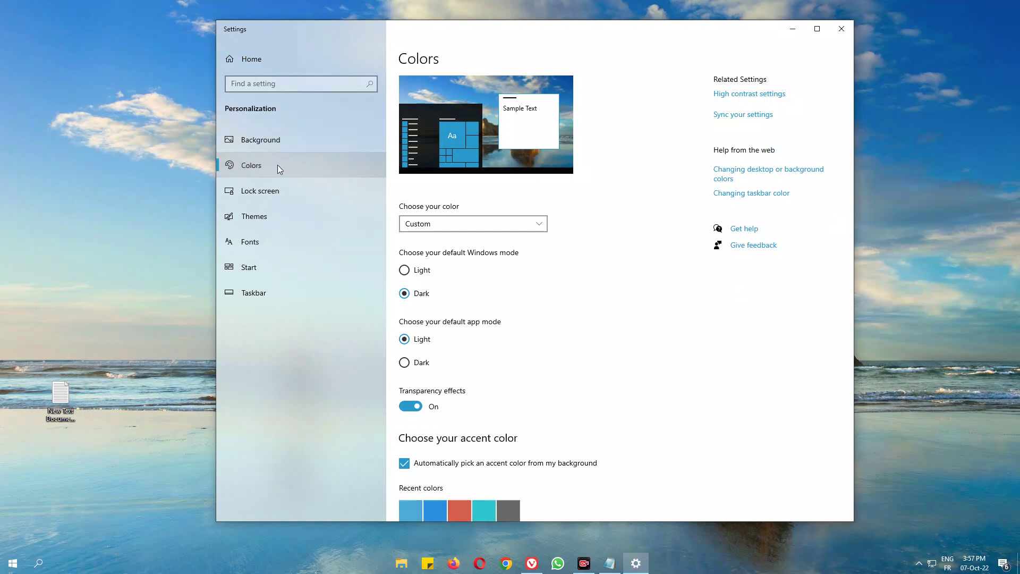
left_click(413, 407)
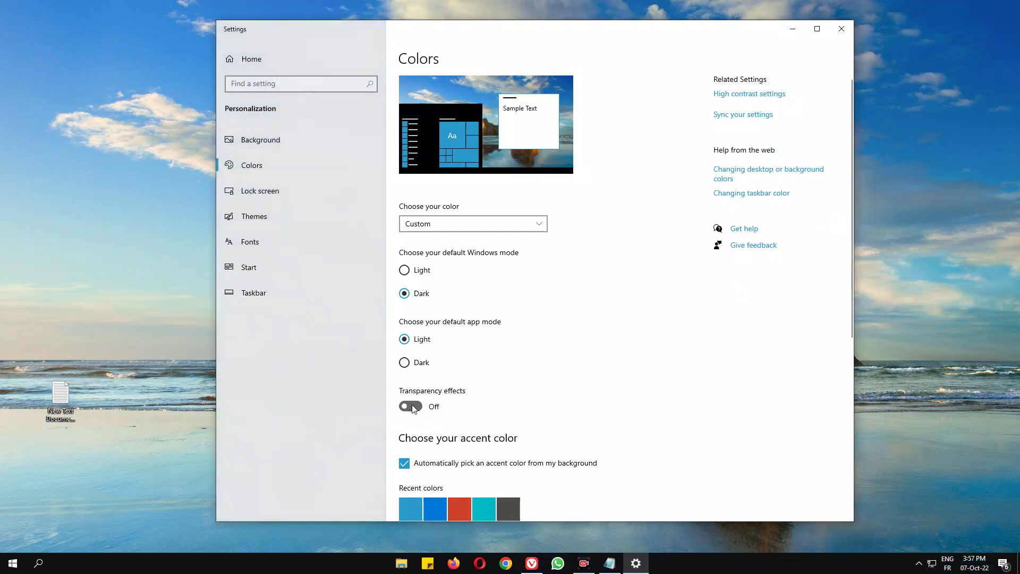
left_click(413, 407)
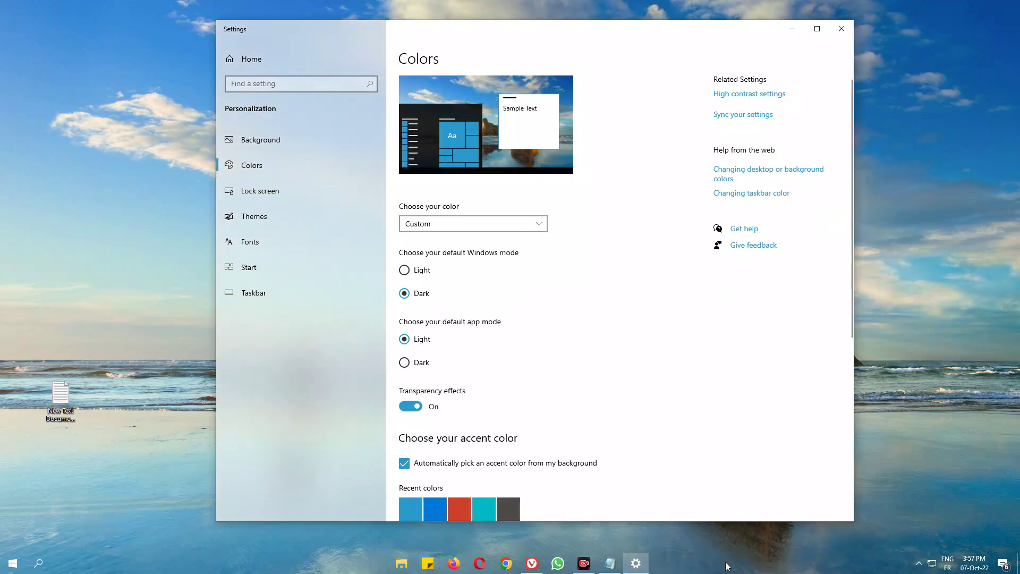
left_click_drag(657, 36, 630, 21)
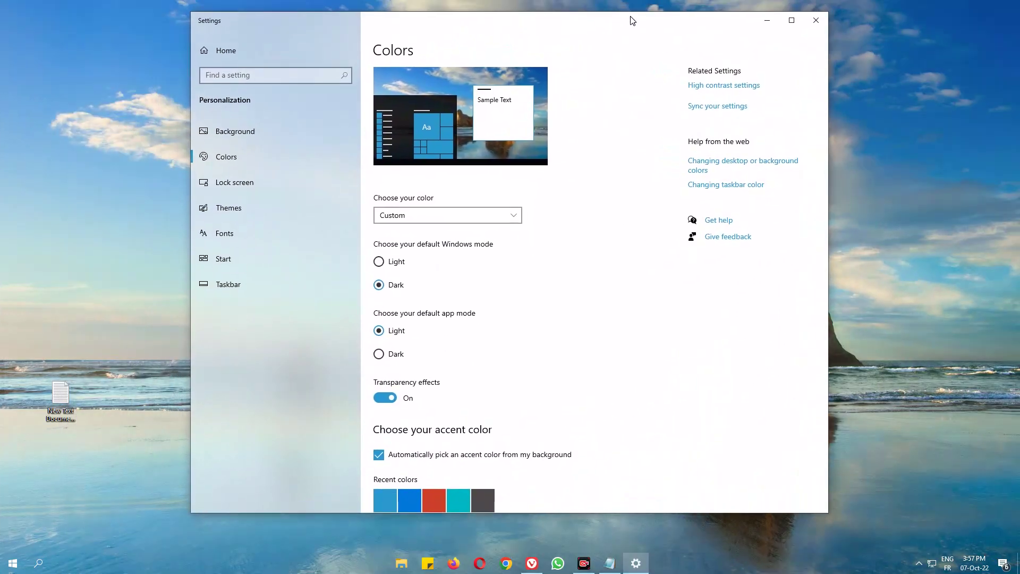
left_click(245, 49)
left_click(806, 24)
Step: Refresh the desktop twice
right_click(457, 158)
left_click(485, 190)
right_click(457, 129)
left_click(486, 162)
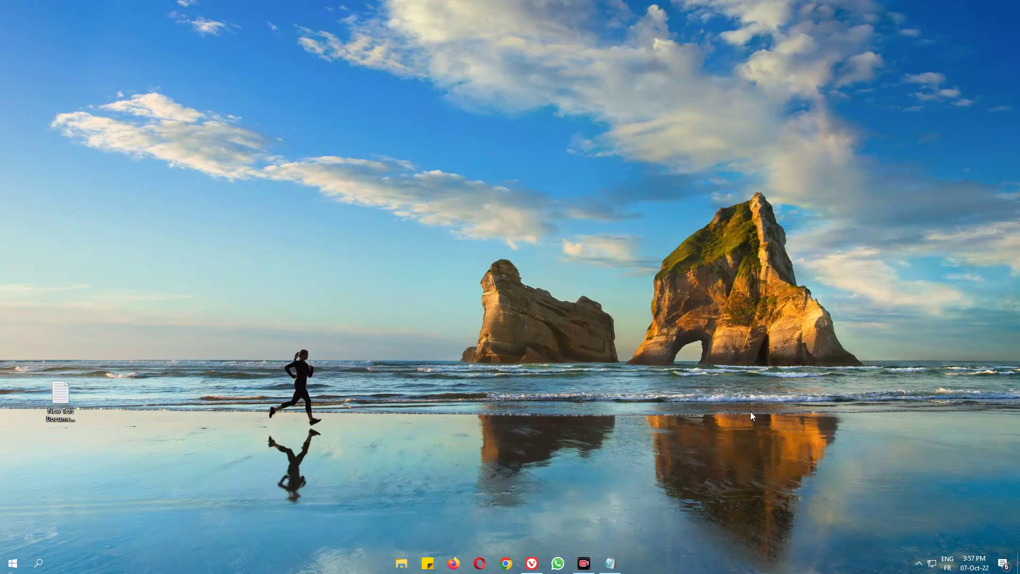